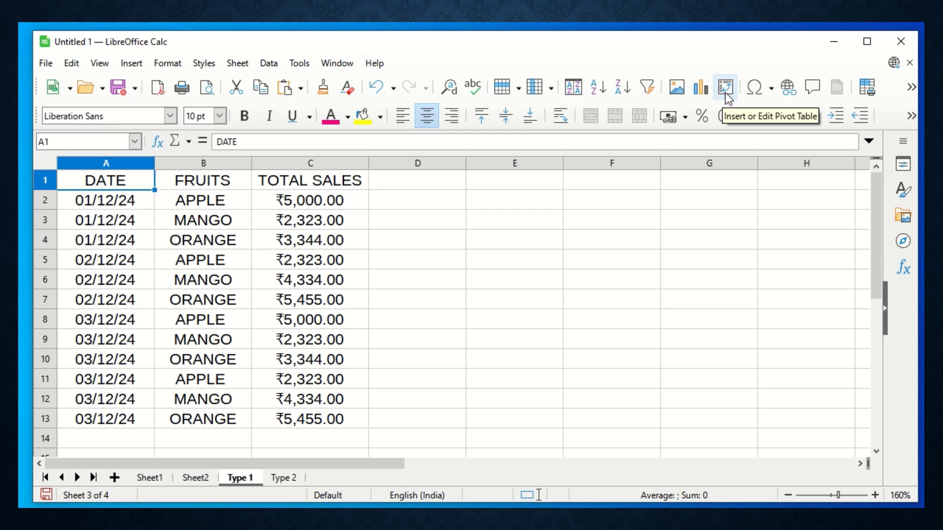
- Select the data range A1:C13 on the Type 1 sheet and start inserting a pivot table from it
{"action": "left_click", "coordinate": [132, 63]}
{"action": "left_click", "coordinate": [128, 67]}
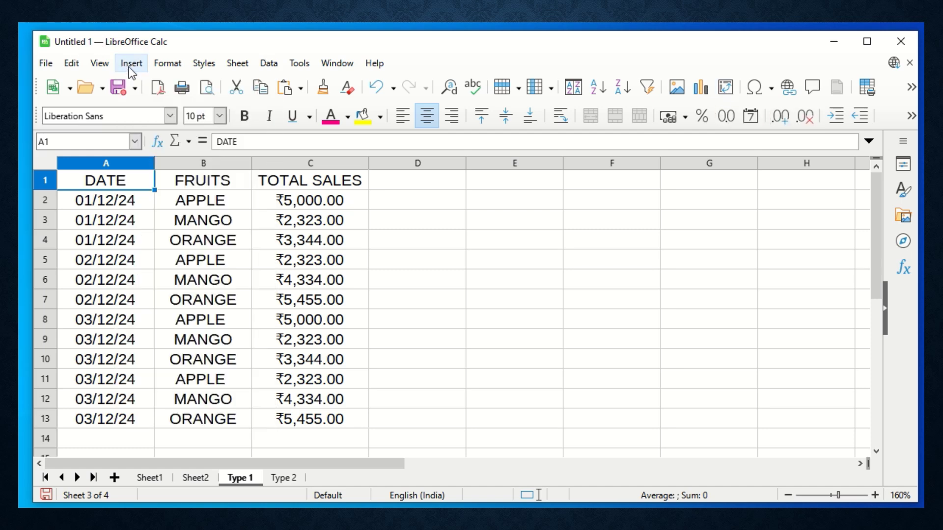
{"action": "left_click", "coordinate": [139, 68]}
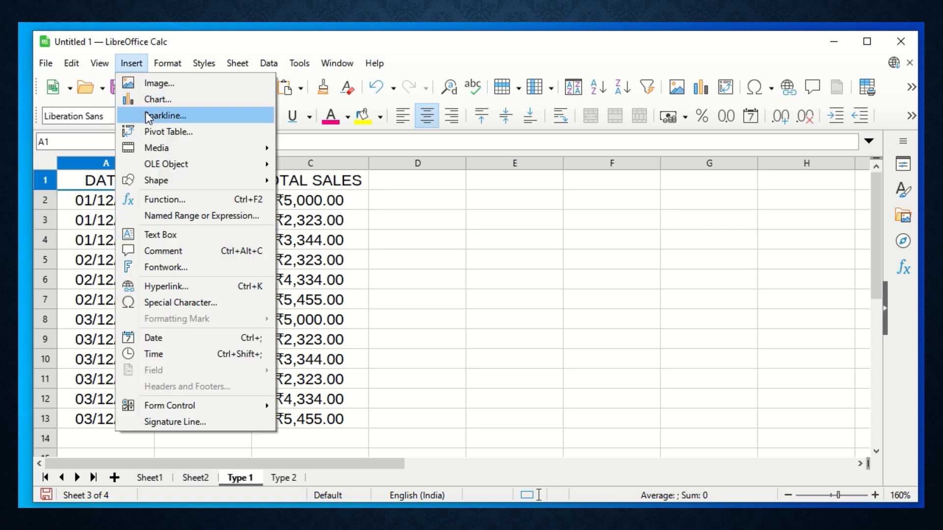
{"action": "left_click", "coordinate": [108, 185]}
{"action": "left_click_drag", "start_coordinate": [108, 186], "coordinate": [284, 409]}
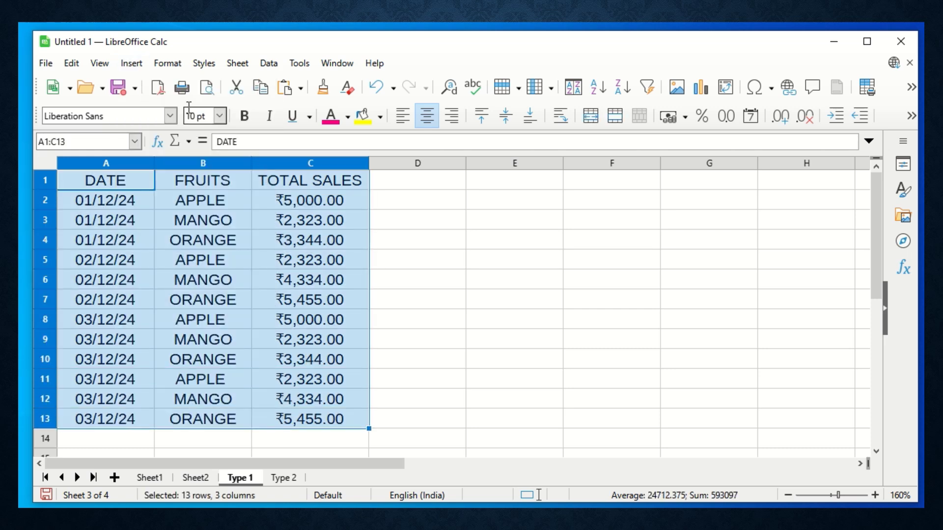
{"action": "left_click", "coordinate": [139, 67]}
{"action": "left_click", "coordinate": [140, 67]}
{"action": "left_click", "coordinate": [729, 92]}
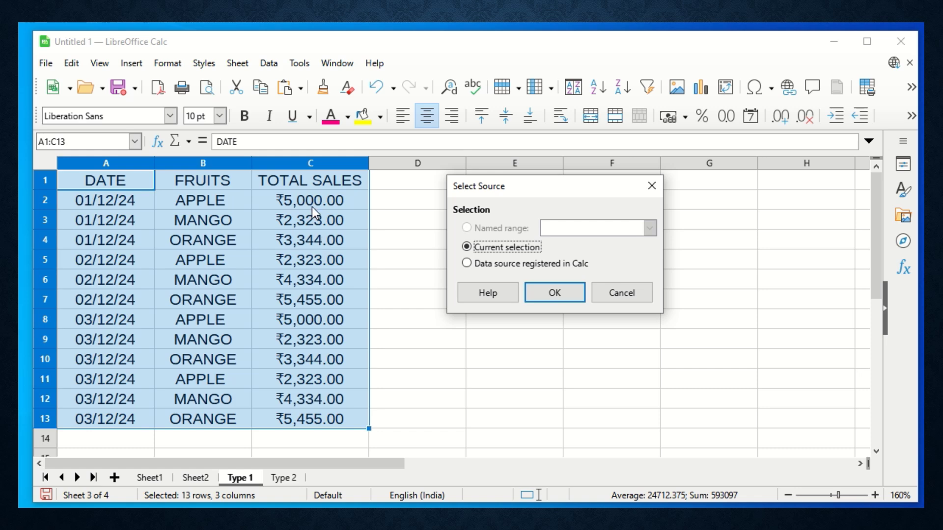
- Bring up the Notepad layout sketch, move it aside, and accept the current selection as the pivot table source
{"action": "mouse_move", "coordinate": [549, 521]}
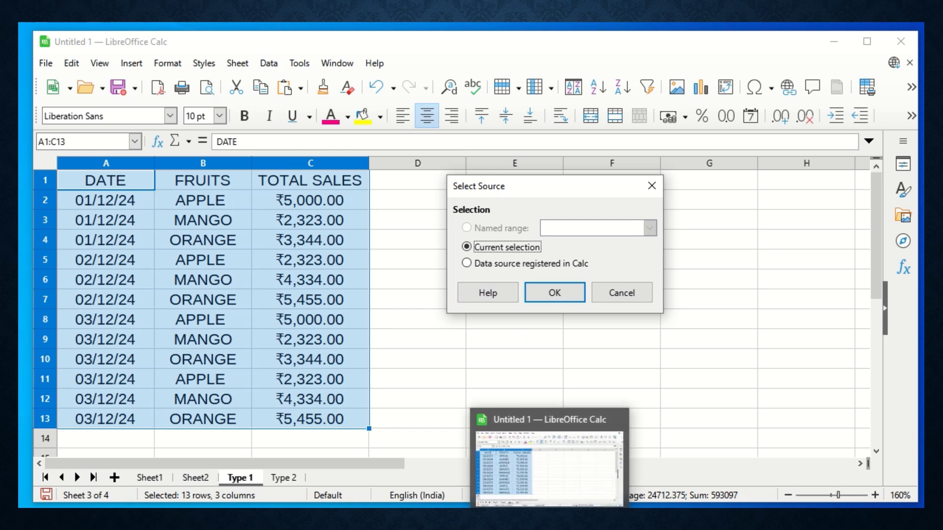
{"action": "left_click", "coordinate": [580, 521]}
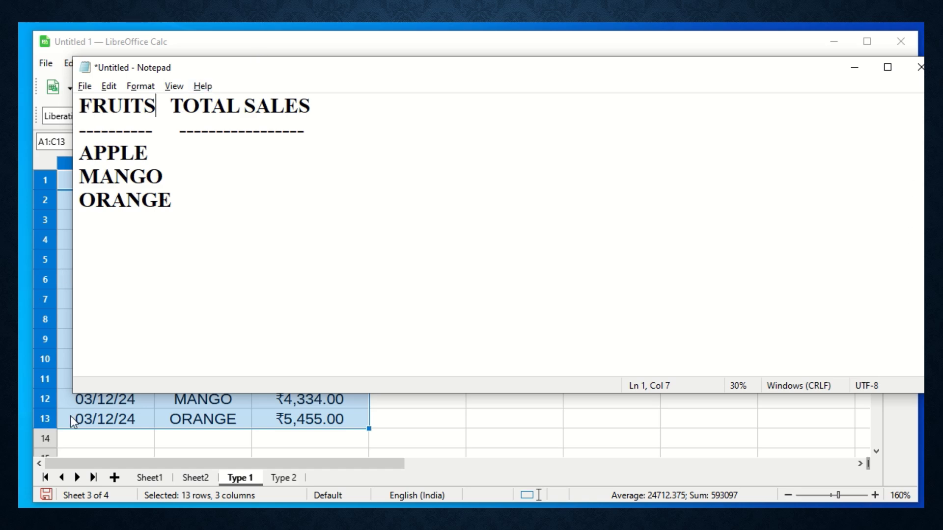
{"action": "left_click_drag", "start_coordinate": [74, 393], "coordinate": [577, 375]}
{"action": "left_click", "coordinate": [491, 189]}
{"action": "left_click_drag", "start_coordinate": [508, 190], "coordinate": [419, 187]}
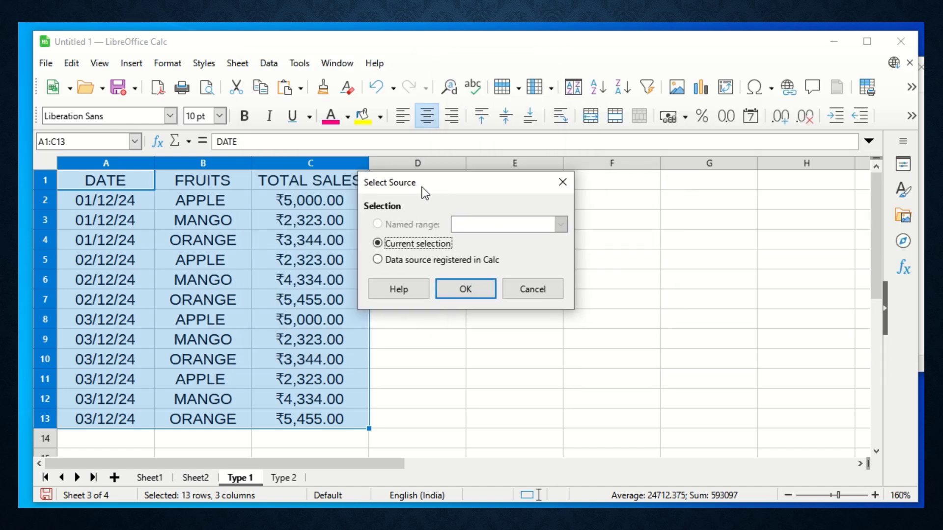
{"action": "left_click", "coordinate": [465, 290]}
{"action": "left_click_drag", "start_coordinate": [567, 148], "coordinate": [441, 131]}
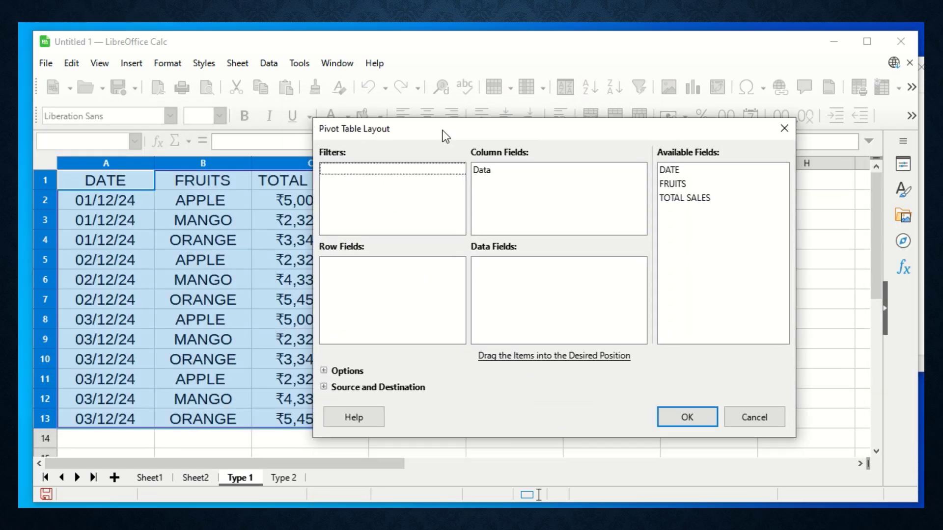
- Switch to Notepad to review the planned FRUITS and TOTAL SALES layout, highlight the three fruit names, and minimize the window
{"action": "key", "text": "alt+Tab"}
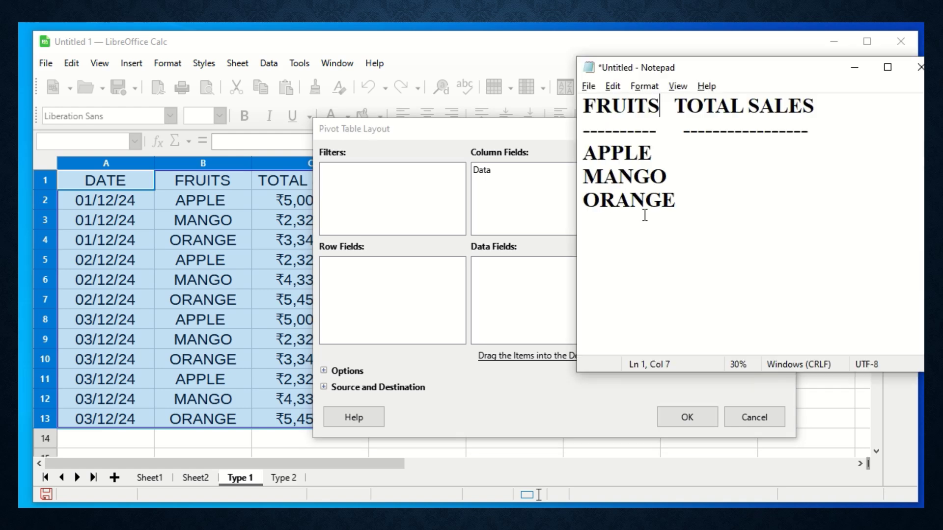
{"action": "left_click_drag", "start_coordinate": [655, 72], "coordinate": [673, 147]}
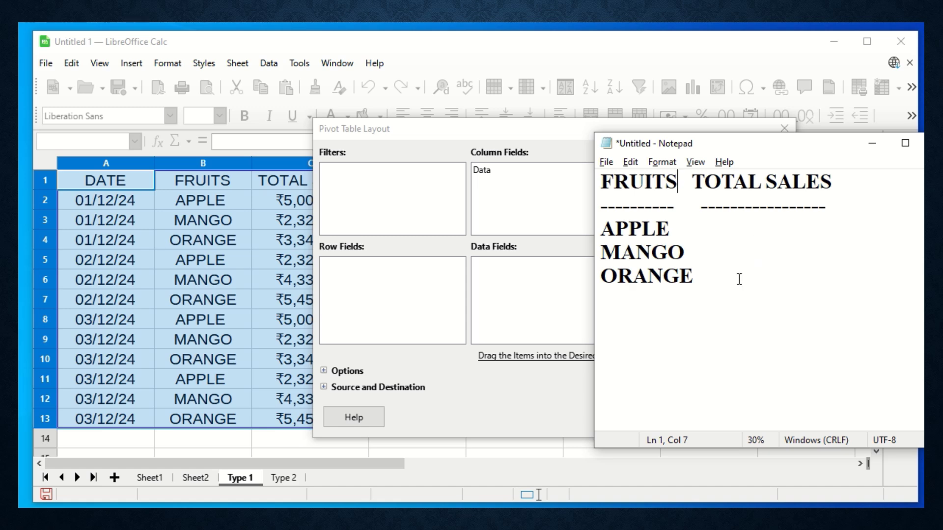
{"action": "mouse_move", "coordinate": [602, 228]}
{"action": "left_mouse_down"}
{"action": "mouse_move", "coordinate": [712, 273]}
{"action": "mouse_move", "coordinate": [601, 225]}
{"action": "left_mouse_up"}
{"action": "left_click", "coordinate": [699, 275]}
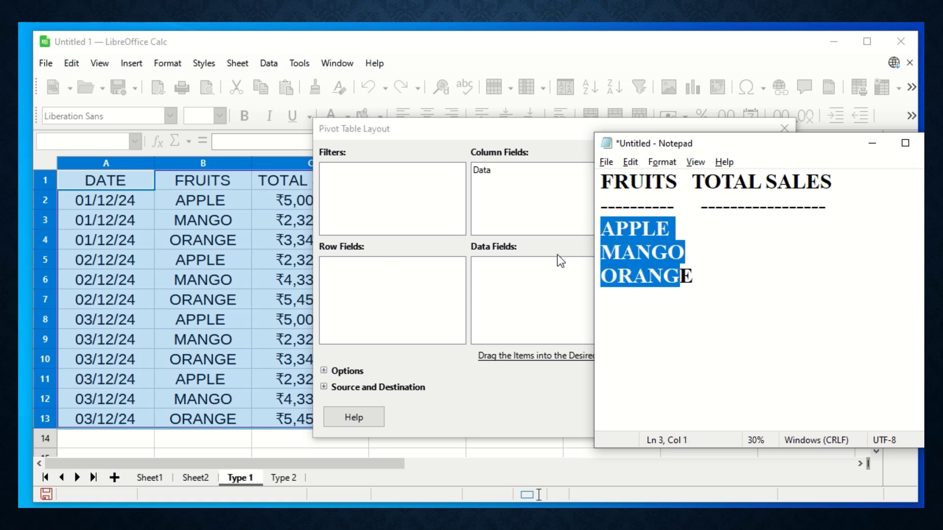
{"action": "left_click", "coordinate": [701, 279]}
{"action": "left_click_drag", "start_coordinate": [701, 279], "coordinate": [574, 236]}
{"action": "left_click_drag", "start_coordinate": [638, 150], "coordinate": [763, 228]}
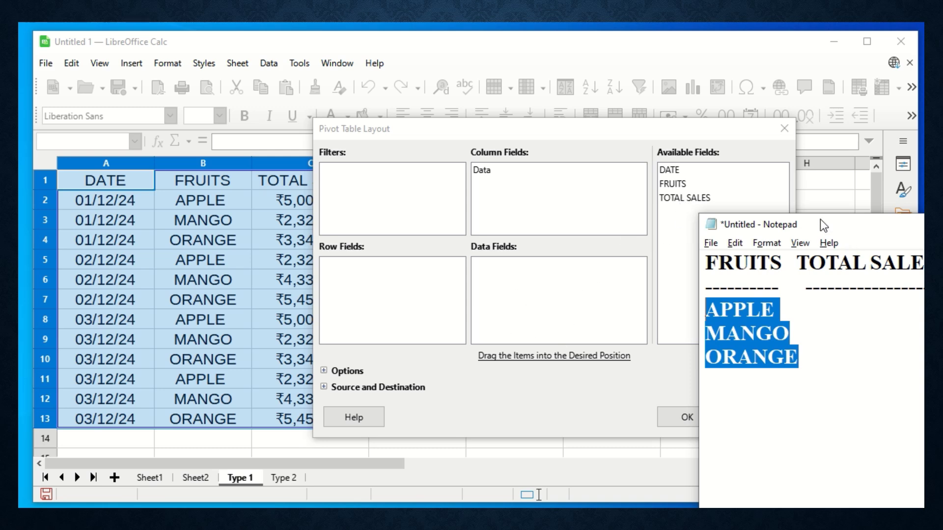
{"action": "left_click_drag", "start_coordinate": [824, 225], "coordinate": [741, 202]}
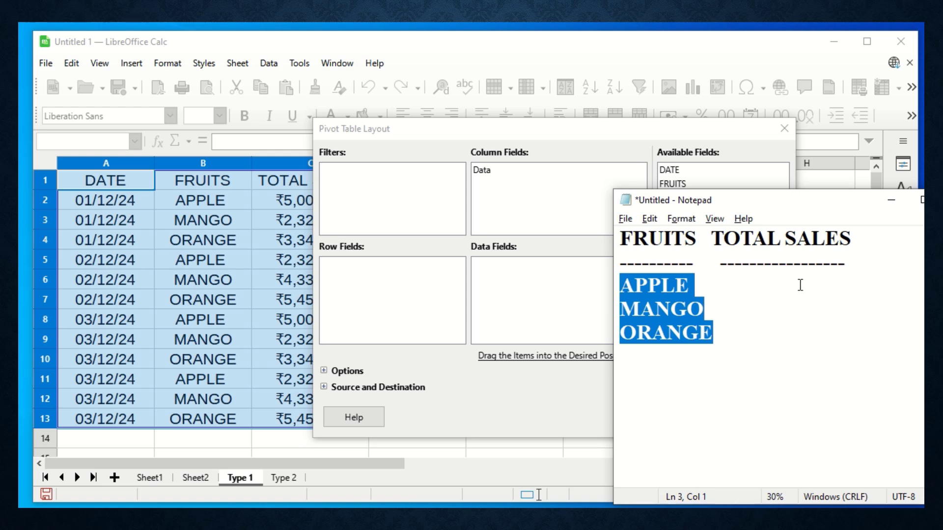
{"action": "left_click_drag", "start_coordinate": [800, 201], "coordinate": [926, 261]}
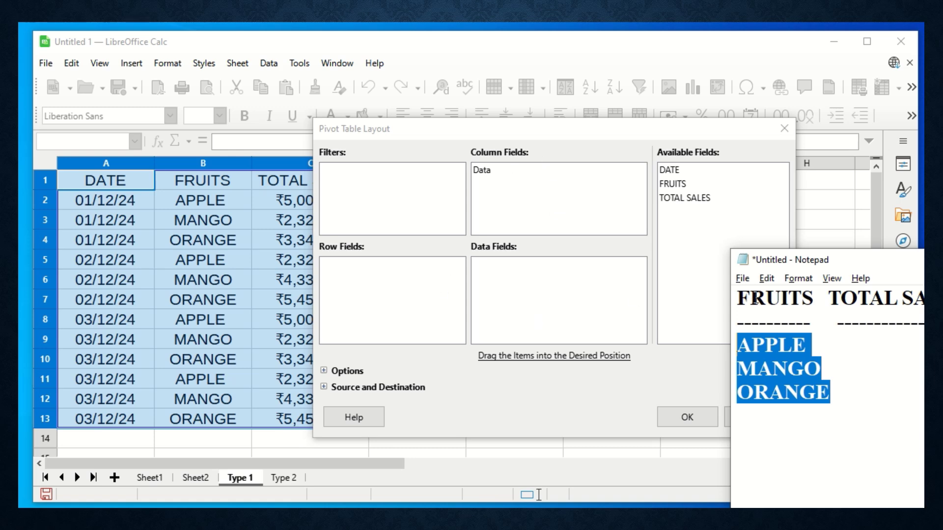
{"action": "left_click_drag", "start_coordinate": [795, 265], "coordinate": [428, 272]}
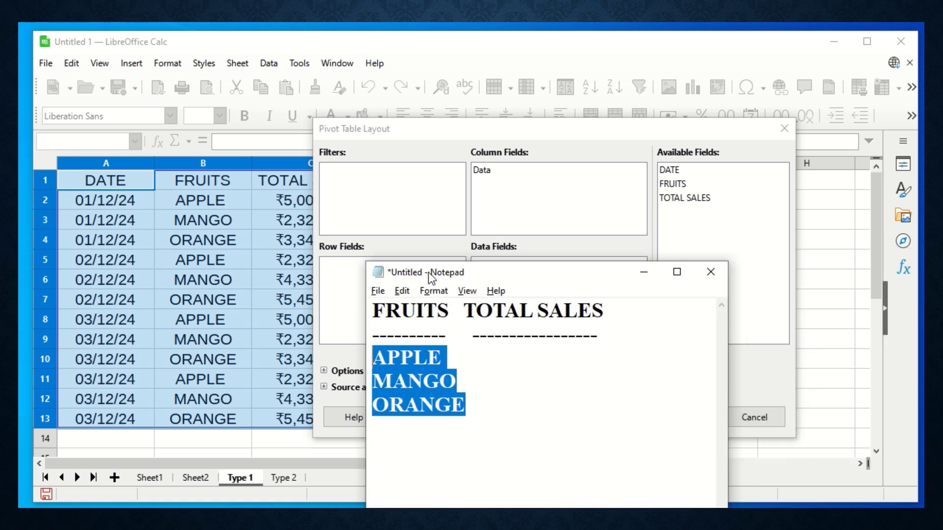
{"action": "left_click", "coordinate": [658, 275]}
- Create the pivot table with FRUITS as the row field and TOTAL SALES as the data field
{"action": "left_click", "coordinate": [381, 299]}
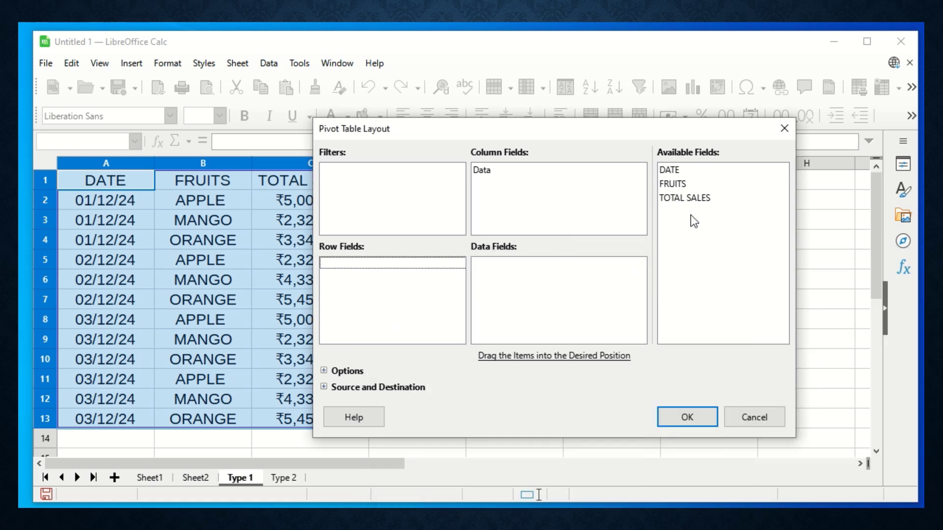
{"action": "left_click", "coordinate": [674, 184]}
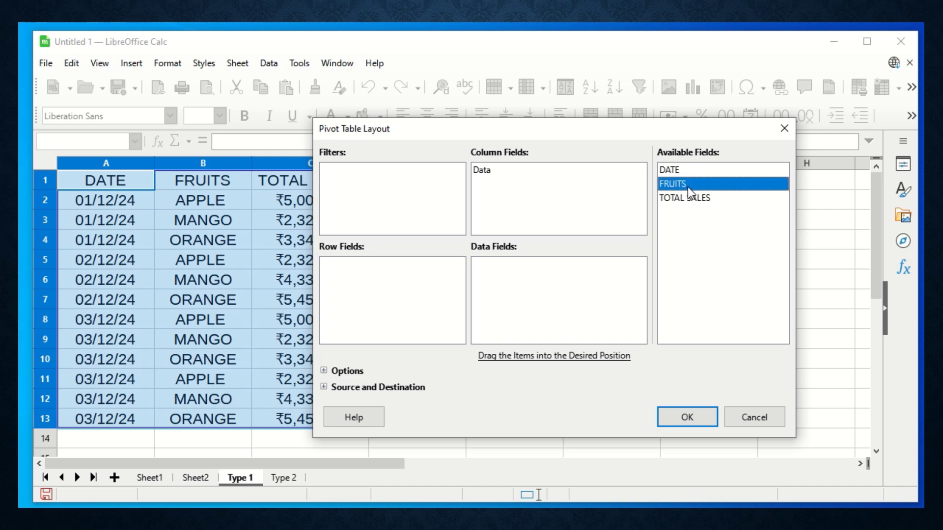
{"action": "left_click_drag", "start_coordinate": [392, 279], "coordinate": [378, 294]}
{"action": "left_click", "coordinate": [707, 199]}
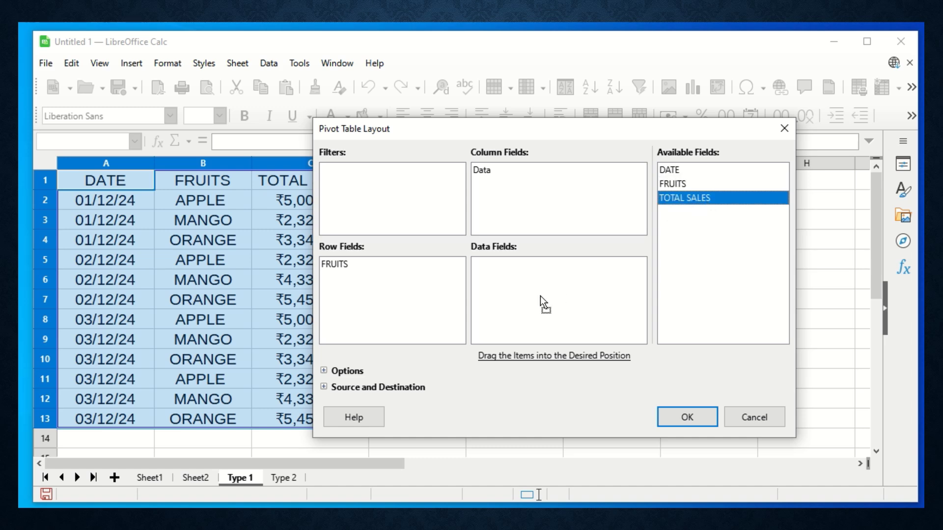
{"action": "left_click_drag", "start_coordinate": [541, 298], "coordinate": [541, 298]}
{"action": "left_click", "coordinate": [689, 419]}
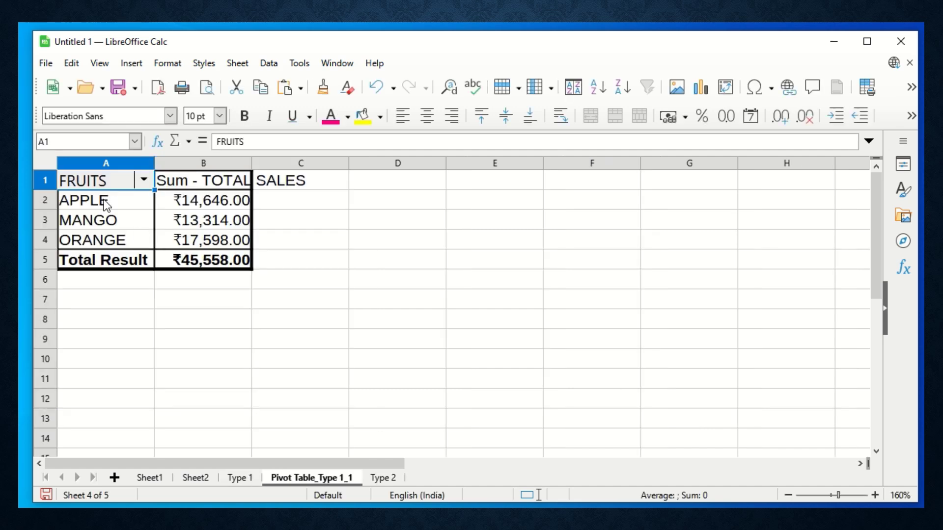
- Widen column B of the pivot table and compare its totals with the source data on the Type 1 sheet
{"action": "left_click_drag", "start_coordinate": [250, 156], "coordinate": [301, 157]}
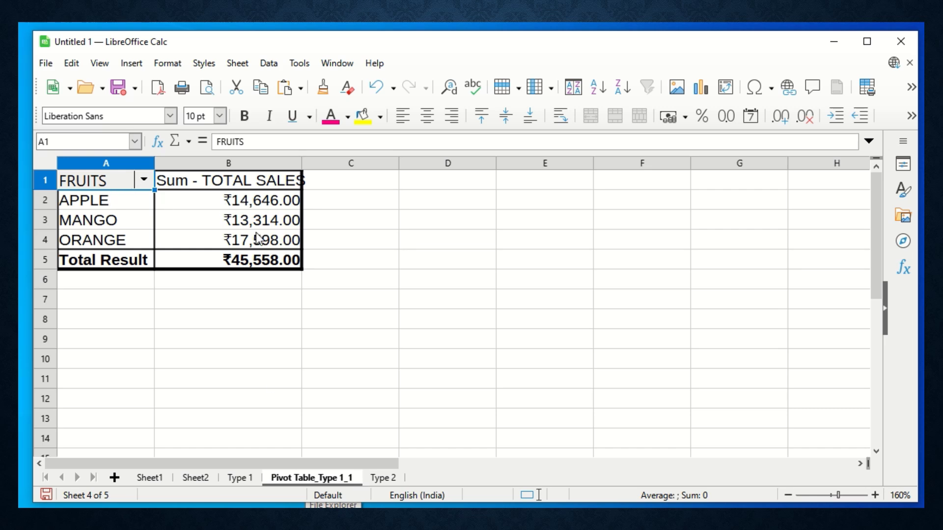
{"action": "left_click", "coordinate": [231, 259]}
{"action": "left_click", "coordinate": [246, 227]}
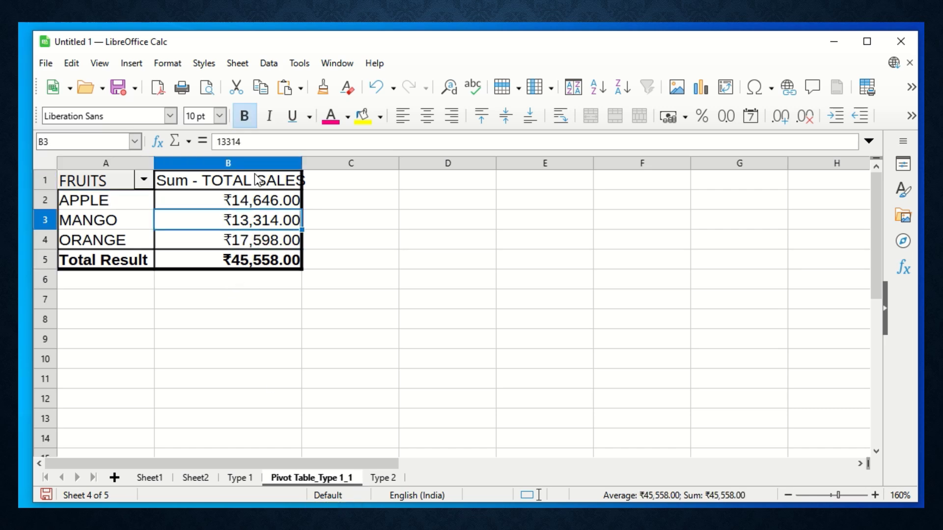
{"action": "left_click", "coordinate": [255, 180]}
{"action": "left_click", "coordinate": [248, 480]}
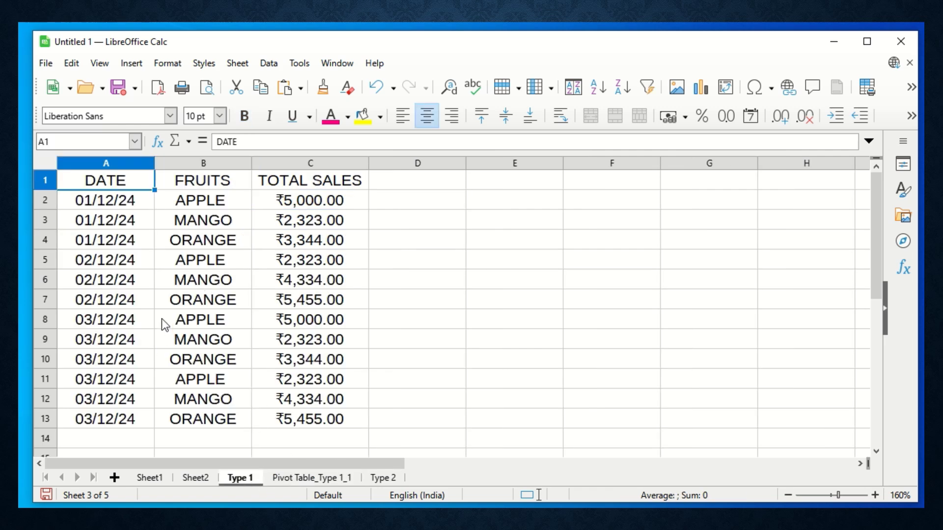
{"action": "left_click", "coordinate": [276, 476]}
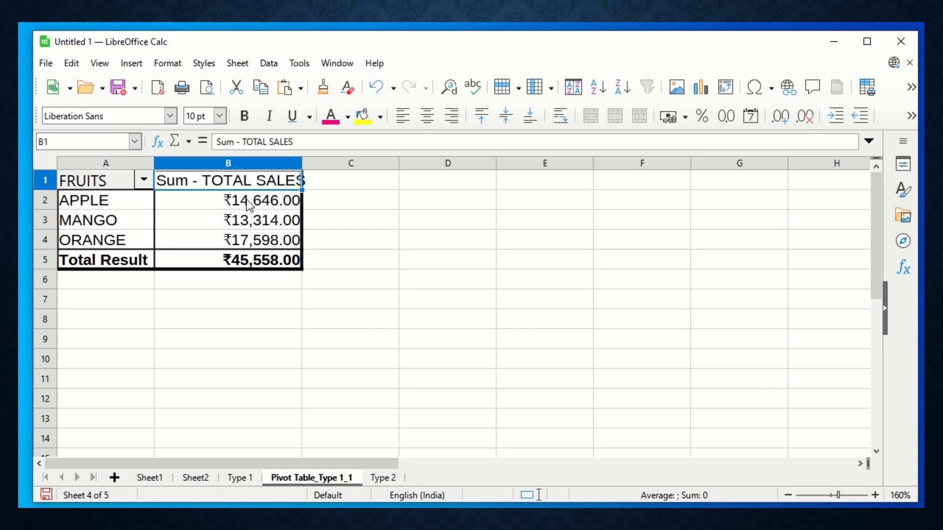
- Edit the pivot table layout to replace FRUITS with DATE as the row field, keeping the sum of TOTAL SALES
{"action": "left_click", "coordinate": [726, 88]}
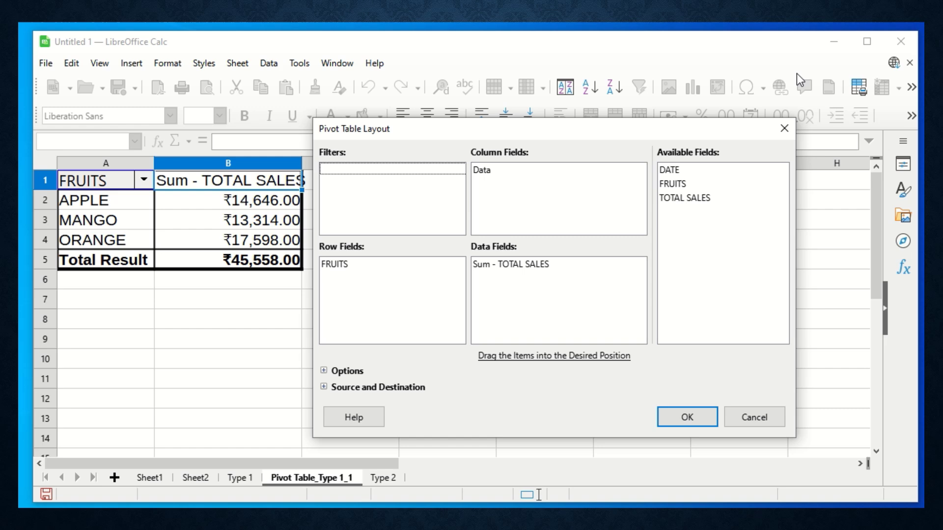
{"action": "left_click_drag", "start_coordinate": [665, 129], "coordinate": [736, 136]}
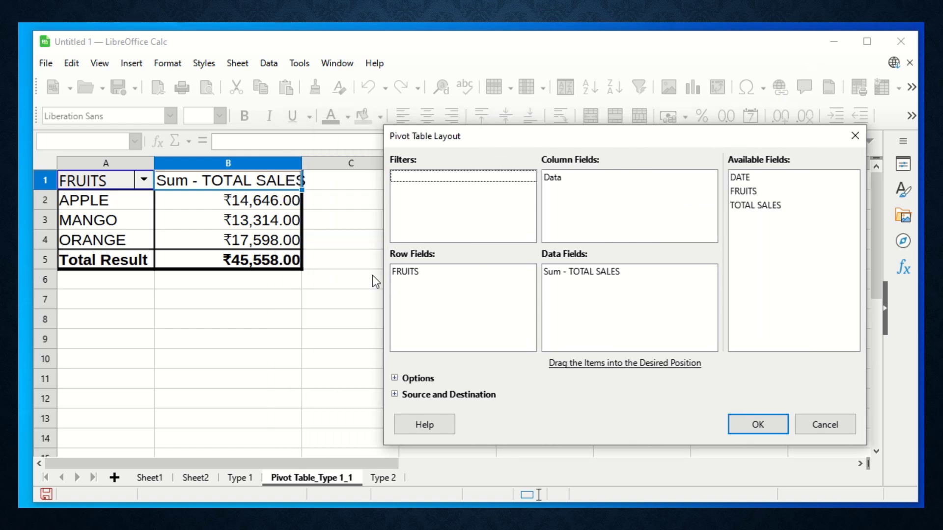
{"action": "left_click", "coordinate": [434, 273]}
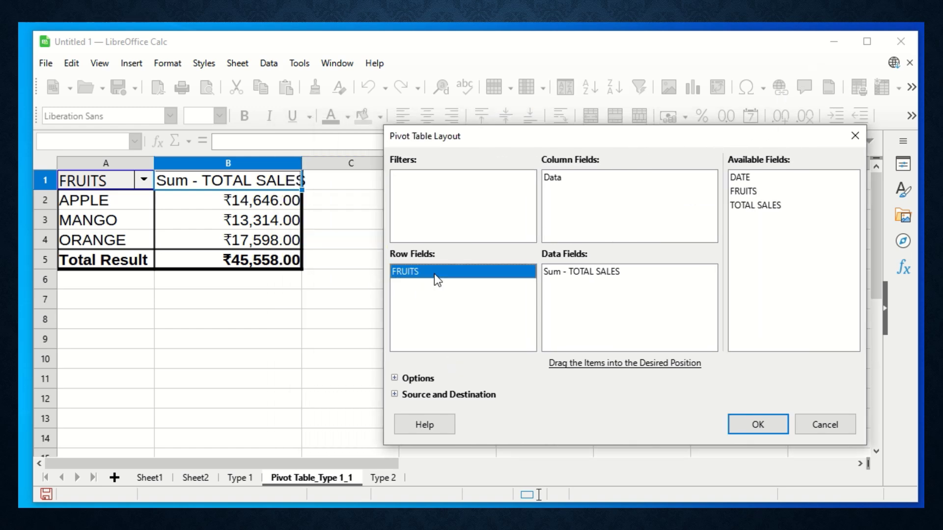
{"action": "left_click", "coordinate": [565, 274]}
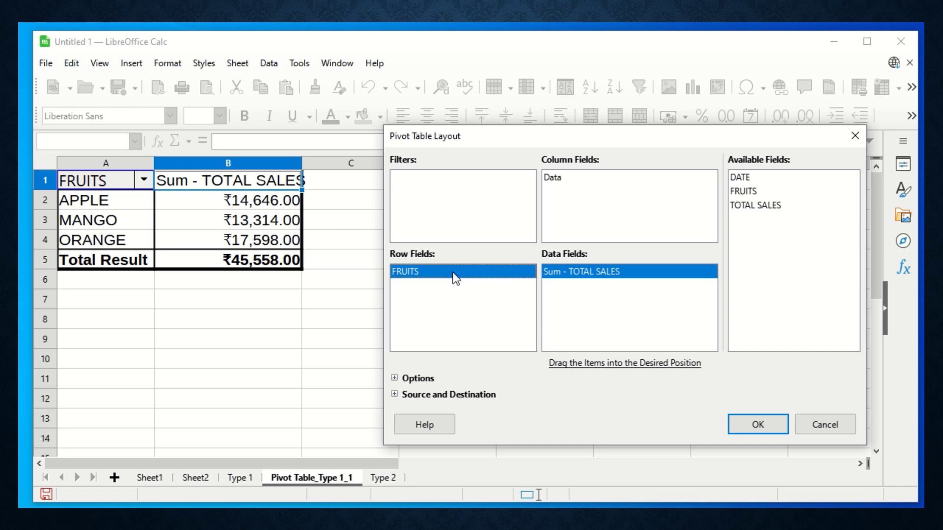
{"action": "key", "text": "Delete"}
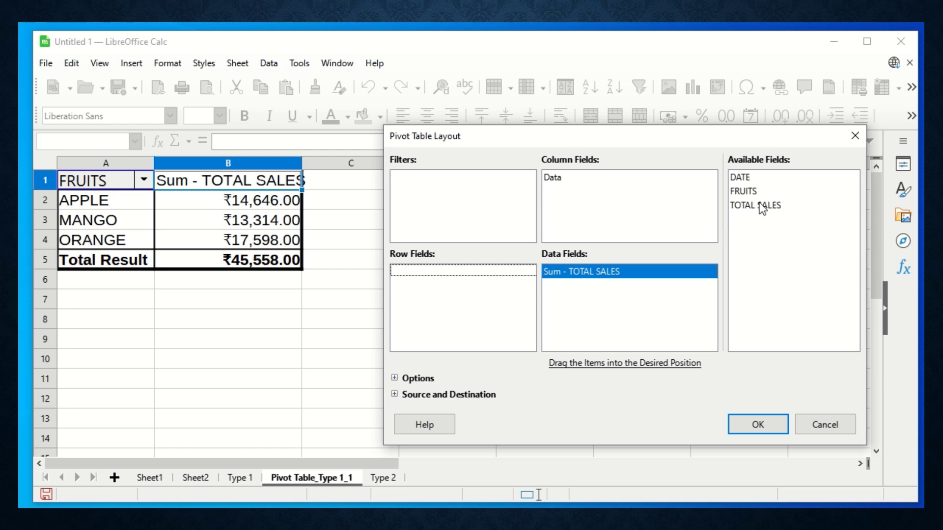
{"action": "left_click_drag", "start_coordinate": [742, 177], "coordinate": [468, 291]}
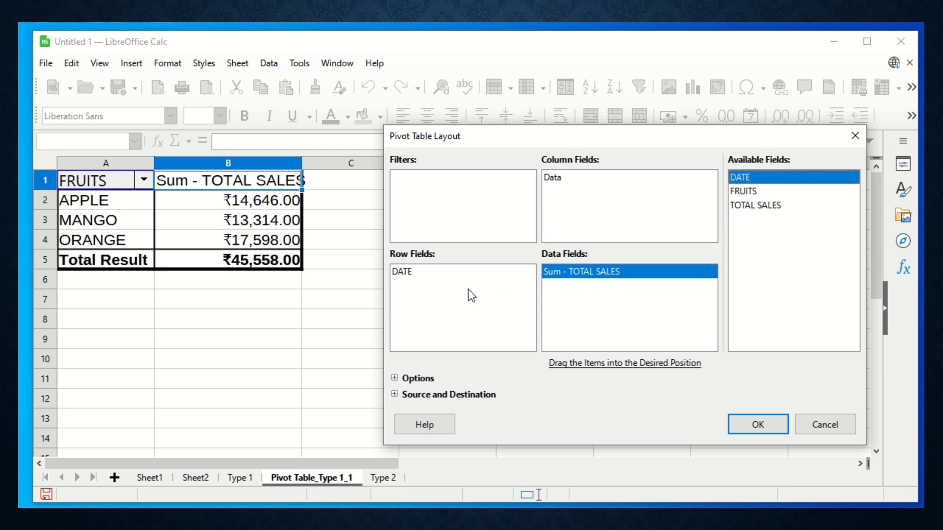
{"action": "left_click", "coordinate": [765, 429]}
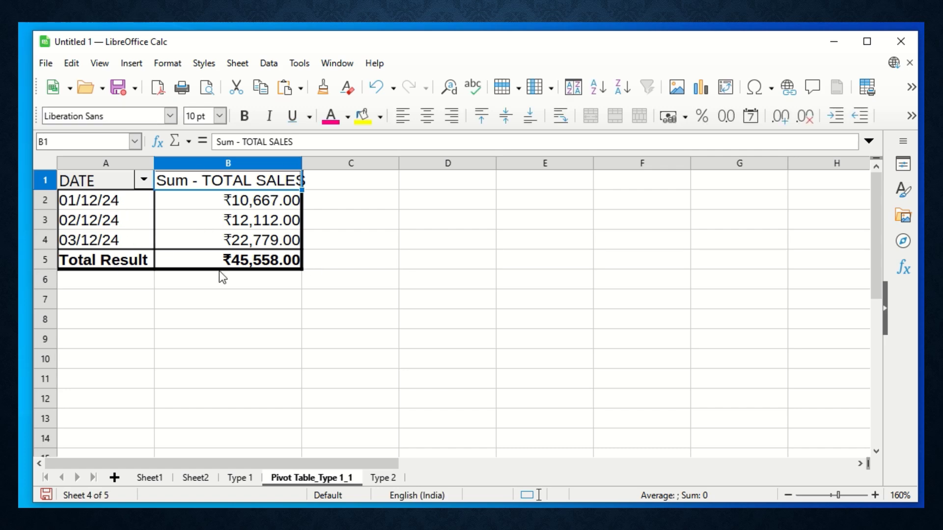
- Reopen the pivot table's layout settings from its value cells to review the fields, and close them without changes
{"action": "left_click", "coordinate": [225, 219]}
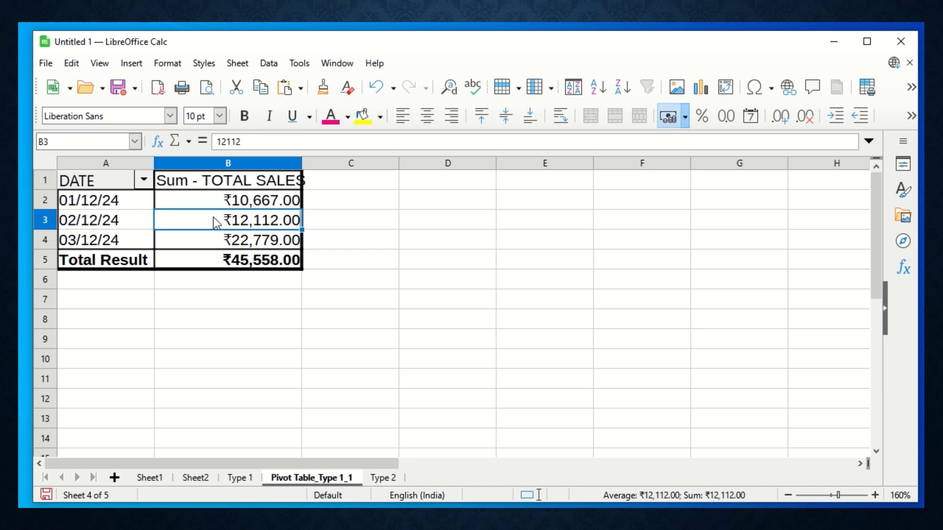
{"action": "left_click", "coordinate": [730, 93]}
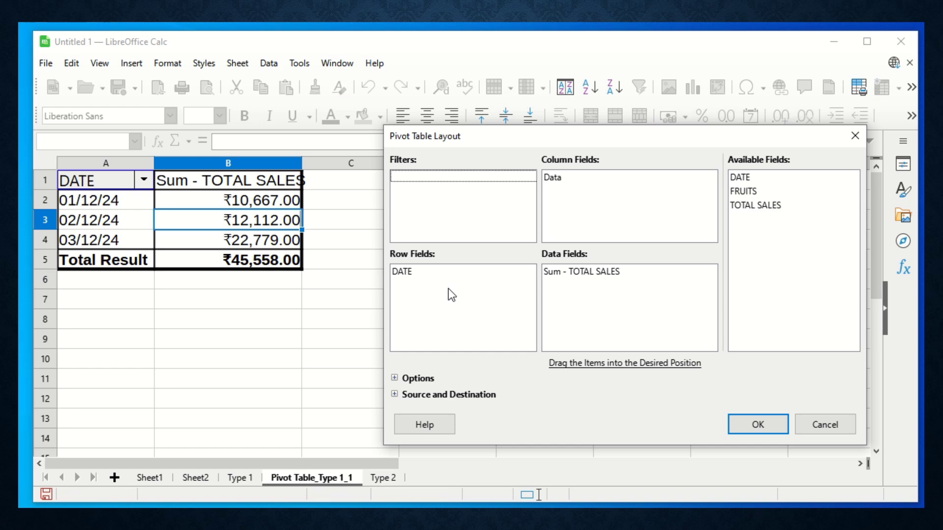
{"action": "left_click", "coordinate": [855, 135]}
{"action": "right_click", "coordinate": [180, 198]}
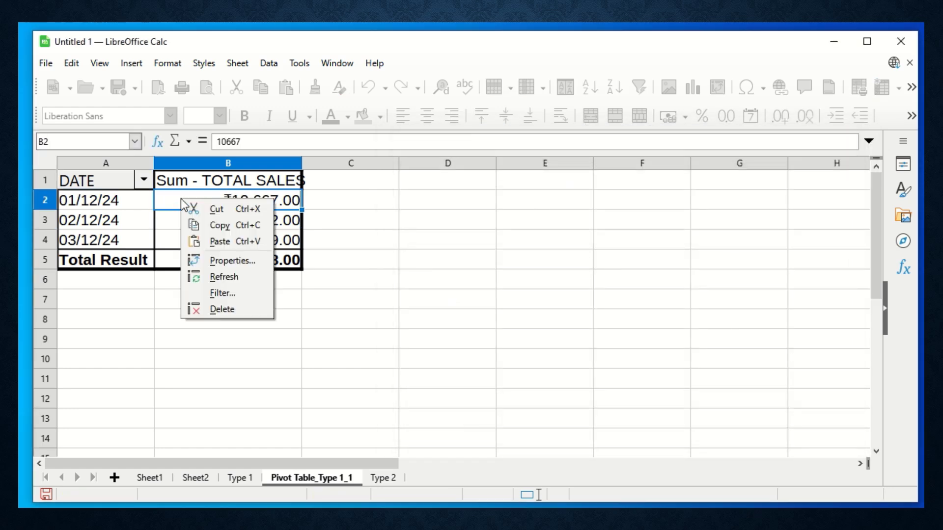
{"action": "left_click", "coordinate": [252, 265]}
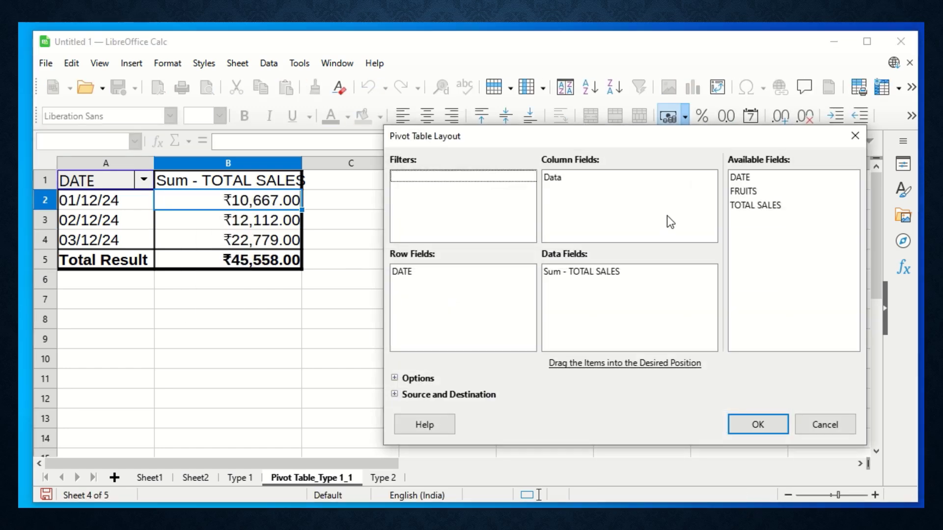
{"action": "left_click", "coordinate": [855, 136]}
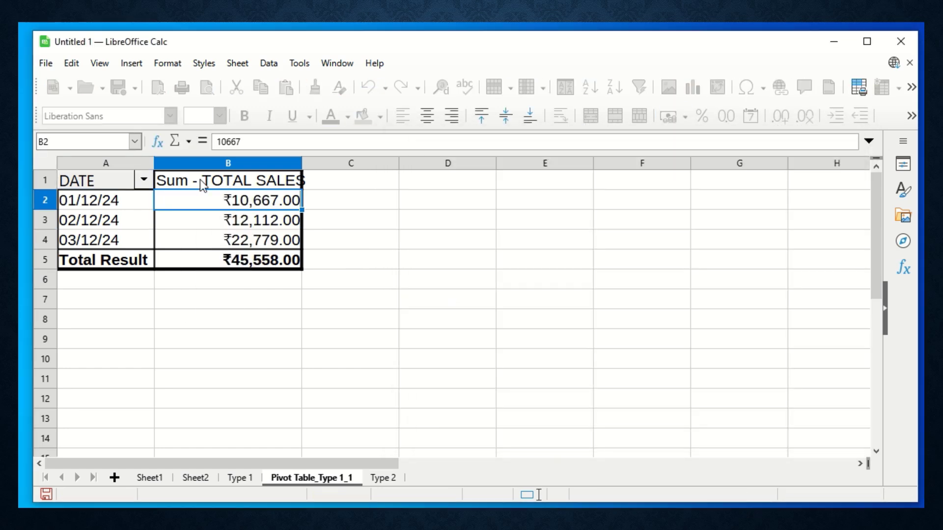
- Examine the DATE row field and TOTAL SALES data field in the first pivot table's layout, then cancel without changing them
{"action": "right_click", "coordinate": [188, 203]}
{"action": "left_click", "coordinate": [240, 265]}
{"action": "left_click_drag", "start_coordinate": [623, 126], "coordinate": [619, 123]}
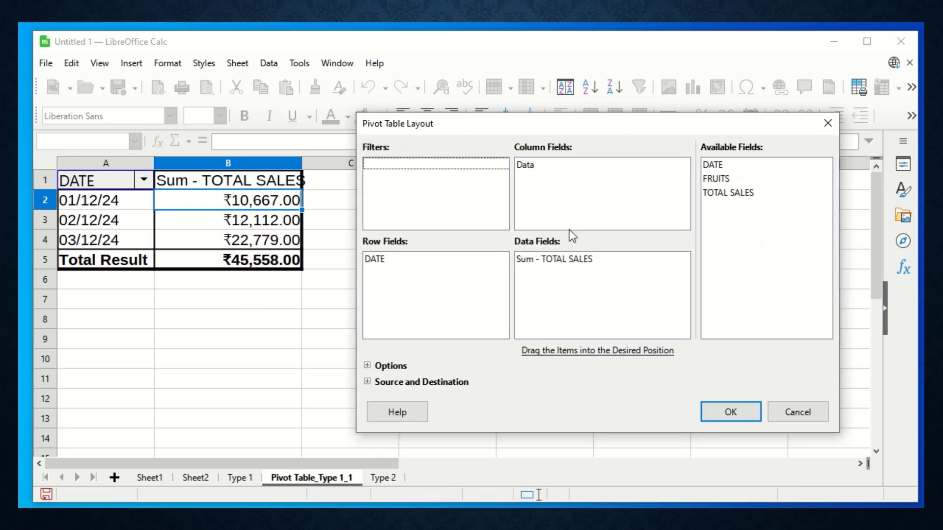
{"action": "left_click", "coordinate": [405, 260]}
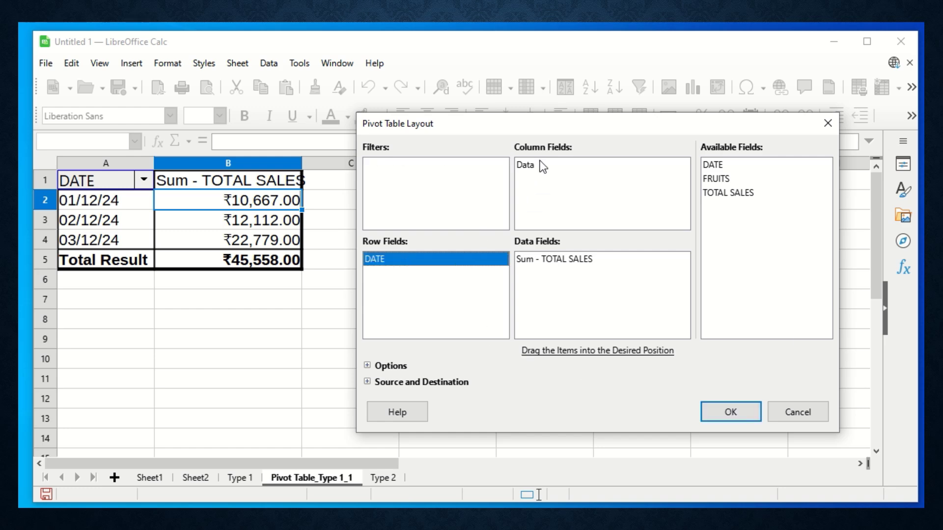
{"action": "left_click", "coordinate": [796, 414]}
- Check the Type 1 sheet, then examine the DATE, CITY, FRUITS and TOTAL SALES column headings on the Type 2 sheet
{"action": "left_click", "coordinate": [247, 483]}
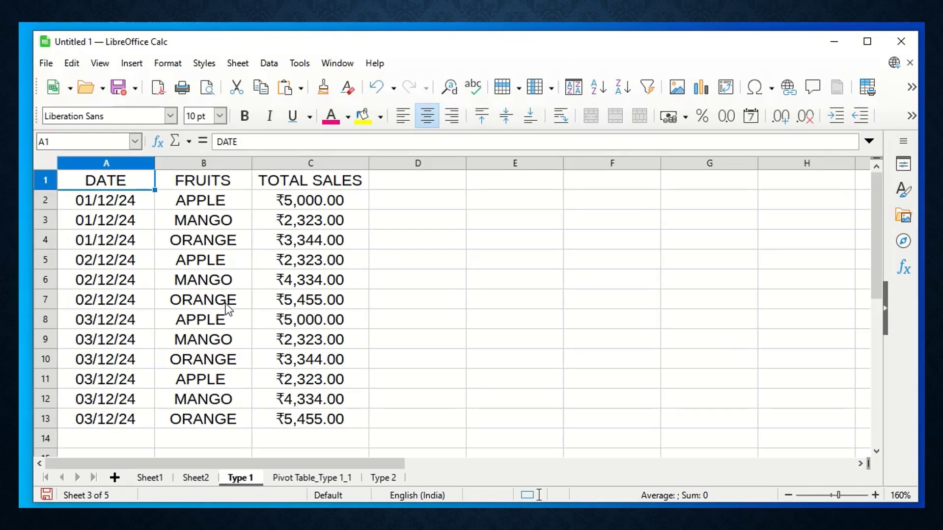
{"action": "left_click", "coordinate": [379, 480]}
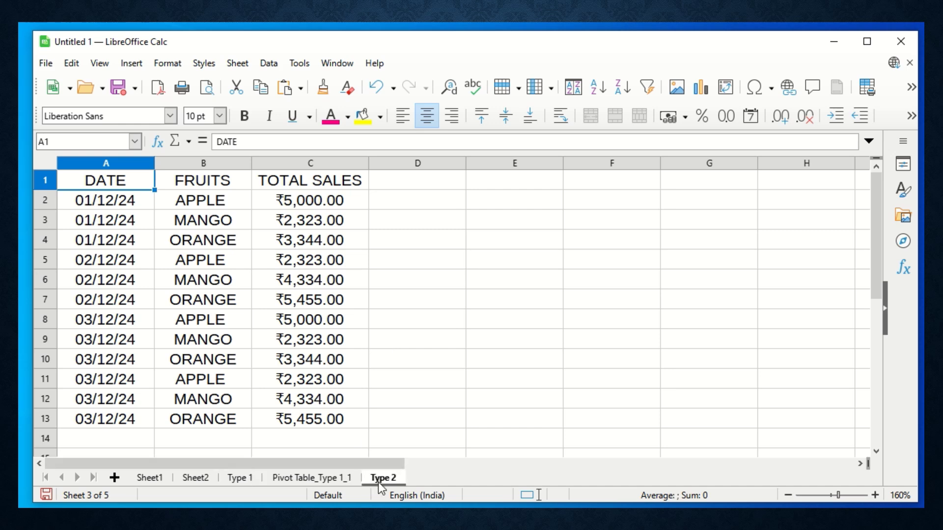
{"action": "left_click", "coordinate": [131, 177]}
{"action": "left_click", "coordinate": [203, 187]}
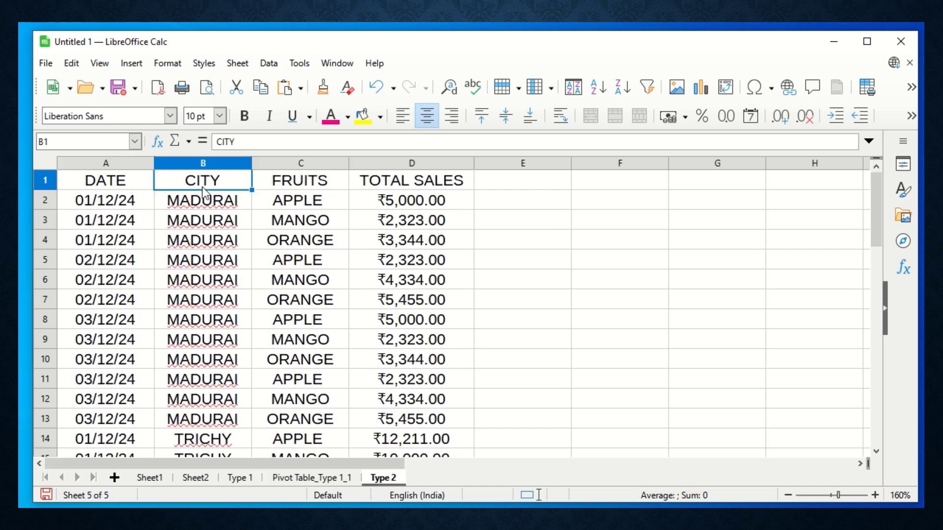
{"action": "left_click", "coordinate": [294, 188]}
{"action": "left_click", "coordinate": [436, 182]}
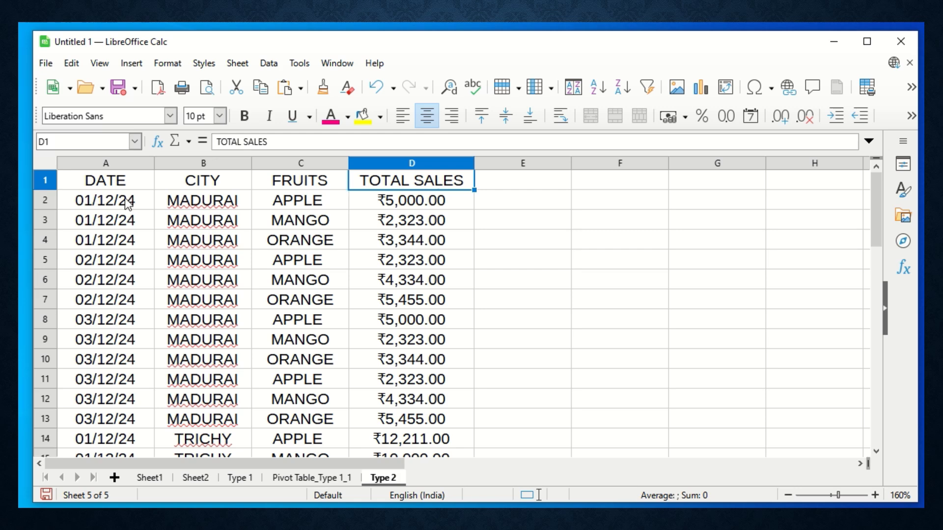
- Examine the Type 2 sales rows for each city: MADURAI, TRICHY and NELLAI
{"action": "left_click", "coordinate": [102, 202]}
{"action": "left_click_drag", "start_coordinate": [228, 203], "coordinate": [228, 425]}
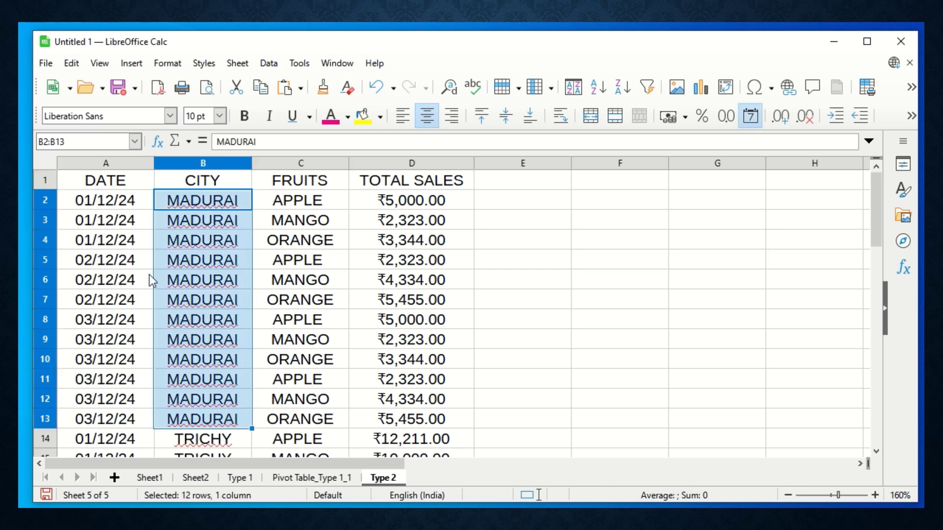
{"action": "scroll", "coordinate": [135, 399], "scroll_direction": "down", "scroll_amount": 1}
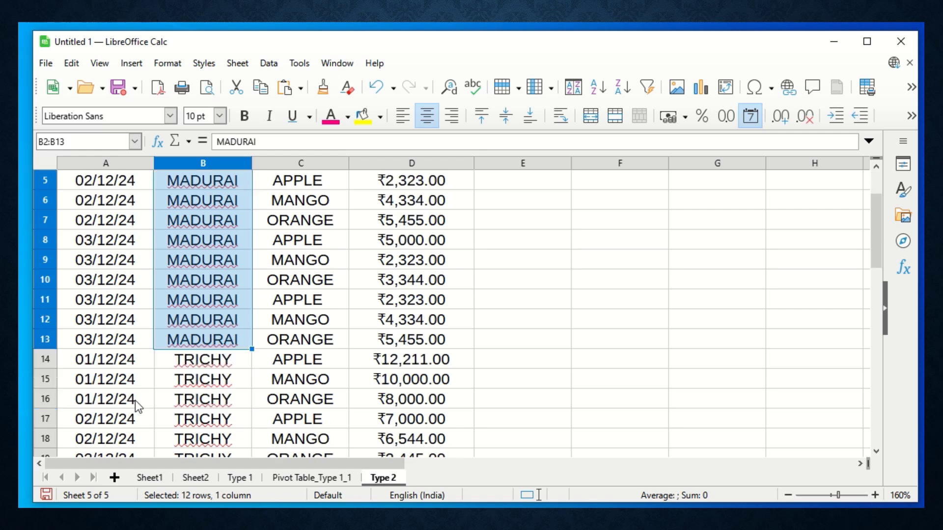
{"action": "left_click", "coordinate": [189, 362]}
{"action": "scroll", "coordinate": [189, 362], "scroll_direction": "down", "scroll_amount": 5}
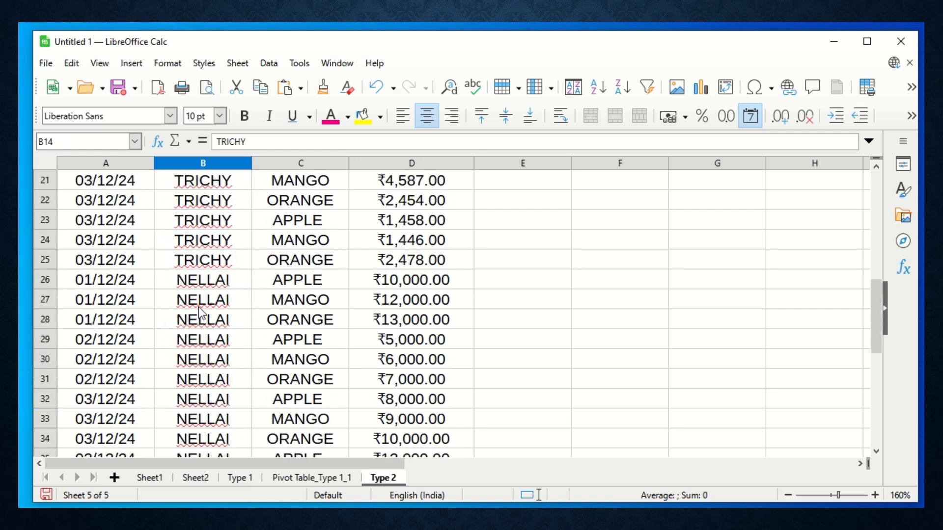
{"action": "left_click", "coordinate": [207, 284]}
{"action": "scroll", "coordinate": [211, 329], "scroll_direction": "down", "scroll_amount": 3}
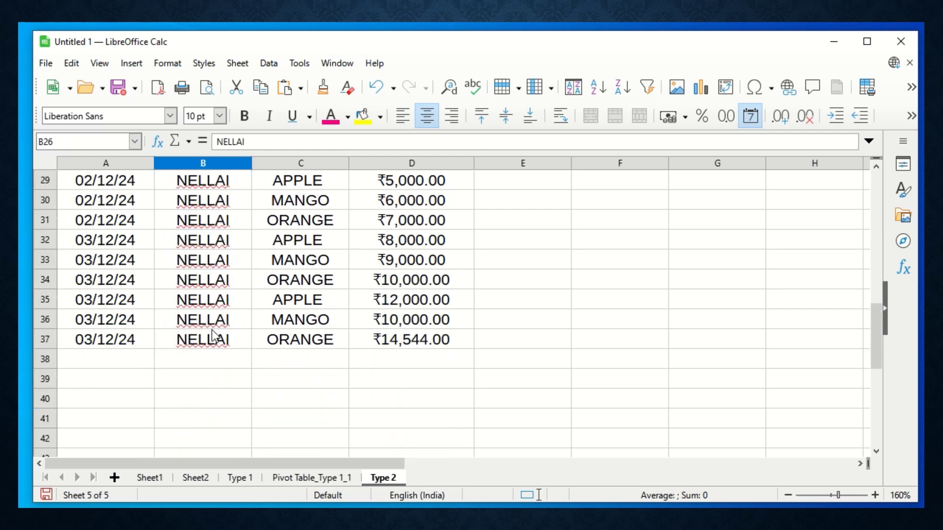
{"action": "scroll", "coordinate": [211, 329], "scroll_direction": "up", "scroll_amount": 9}
{"action": "scroll", "coordinate": [190, 248], "scroll_direction": "down", "scroll_amount": 1, "text": "ctrl"}
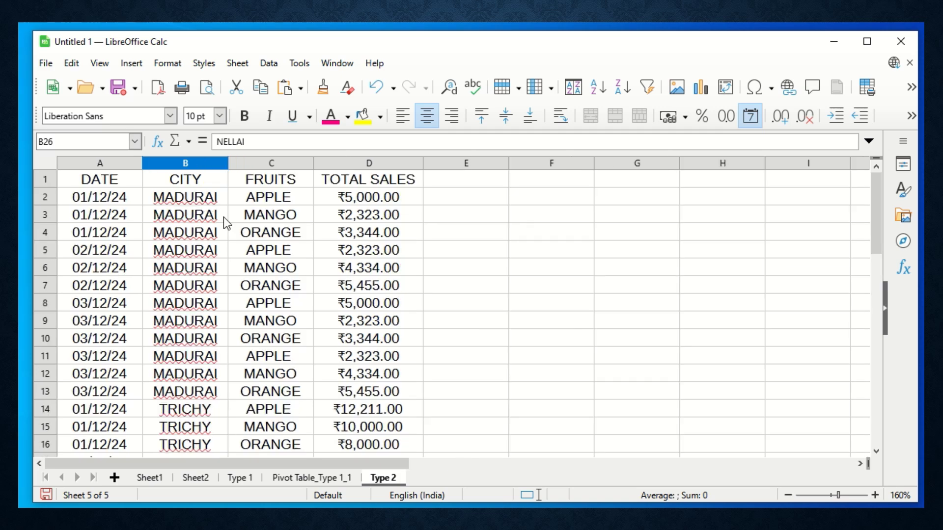
{"action": "scroll", "coordinate": [189, 246], "scroll_direction": "down", "scroll_amount": 8}
{"action": "scroll", "coordinate": [190, 245], "scroll_direction": "up", "scroll_amount": 8}
- Select the whole Type 2 data range A1:D37 to check its extent, then clear the selection
{"action": "left_click_drag", "start_coordinate": [84, 179], "coordinate": [339, 249]}
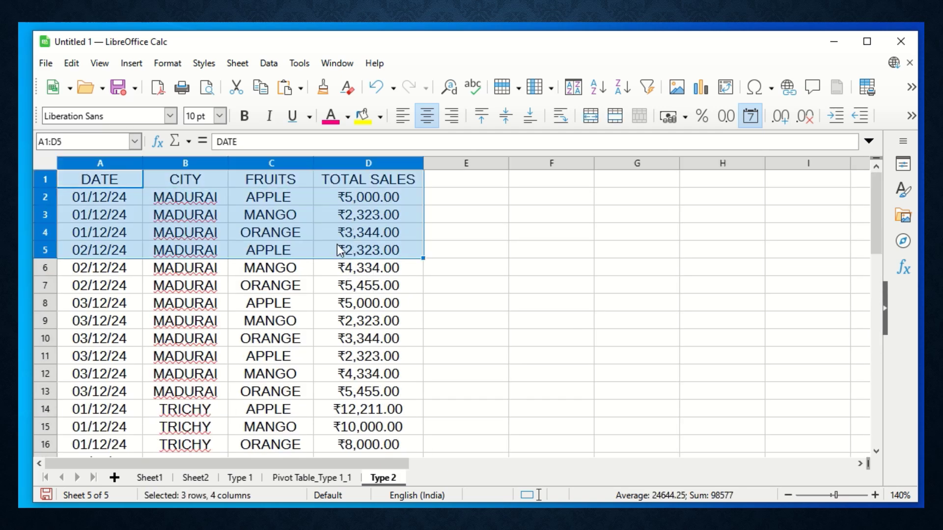
{"action": "scroll", "coordinate": [494, 280], "scroll_direction": "down", "scroll_amount": 9}
{"action": "left_click", "coordinate": [357, 322], "text": "shift"}
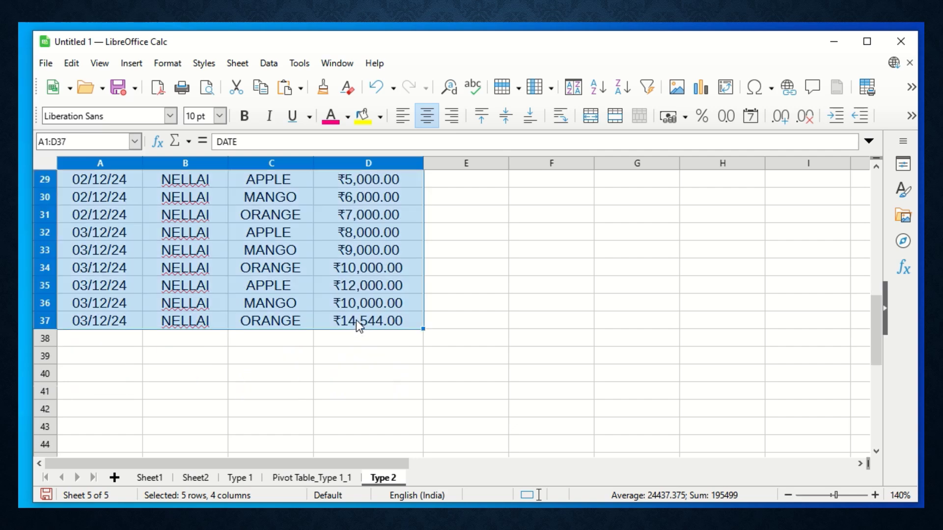
{"action": "scroll", "coordinate": [356, 320], "scroll_direction": "up", "scroll_amount": 9}
{"action": "left_click", "coordinate": [107, 201]}
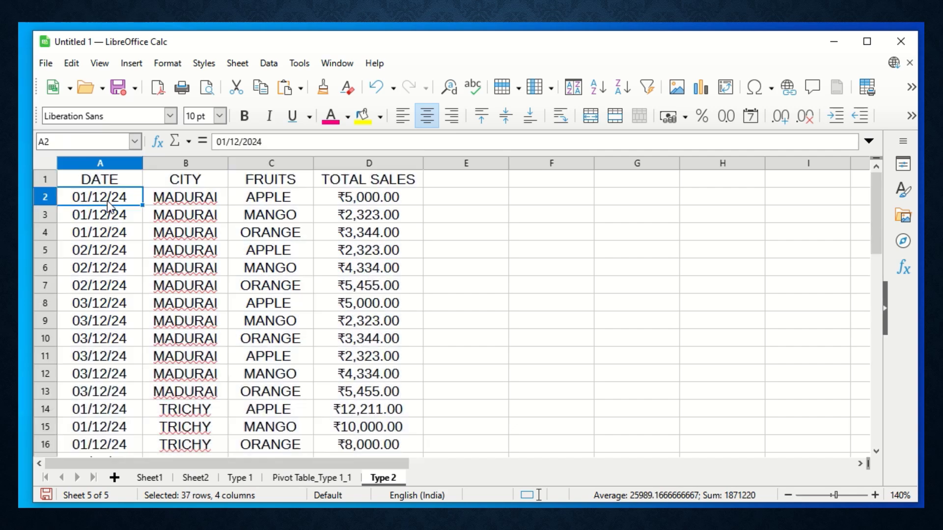
- Create a pivot table from the Type 2 data with CITY as the row field and TOTAL SALES as the data field
{"action": "left_click", "coordinate": [134, 181]}
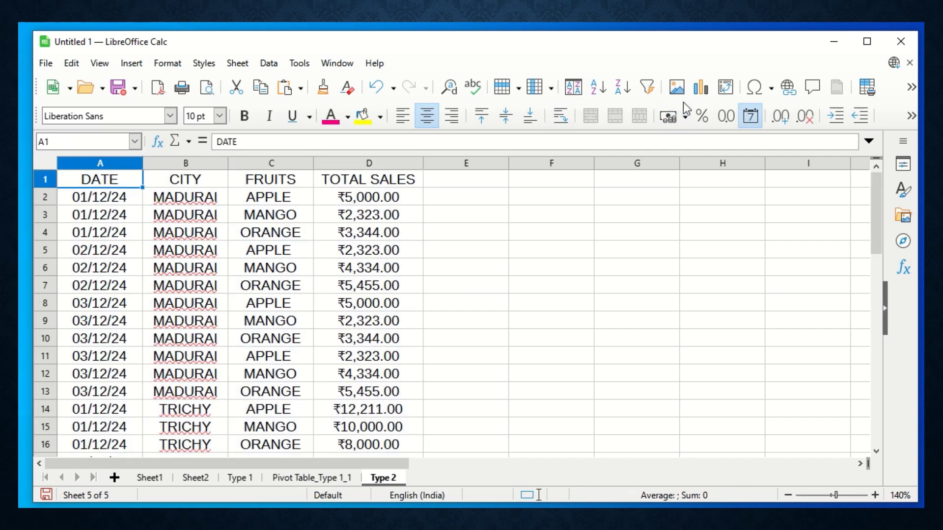
{"action": "left_click", "coordinate": [726, 92]}
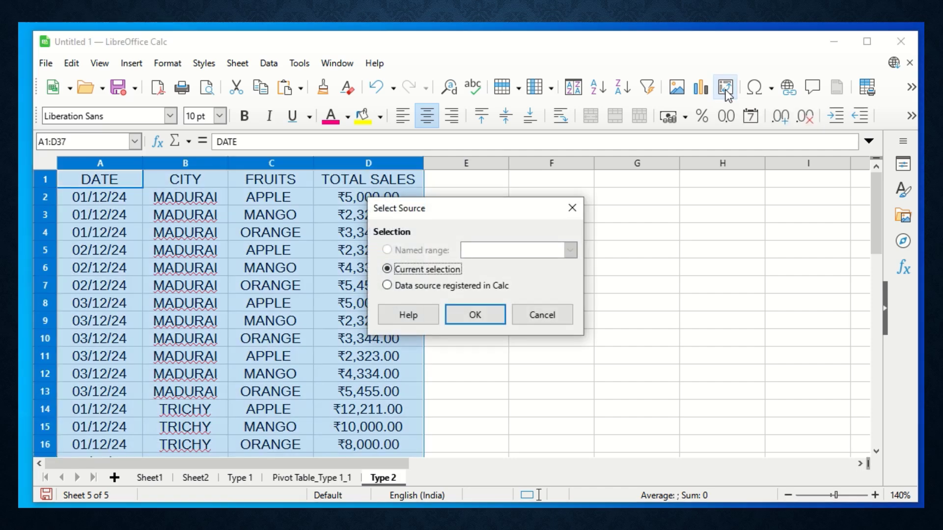
{"action": "left_click", "coordinate": [481, 316]}
{"action": "left_click_drag", "start_coordinate": [529, 128], "coordinate": [425, 93]}
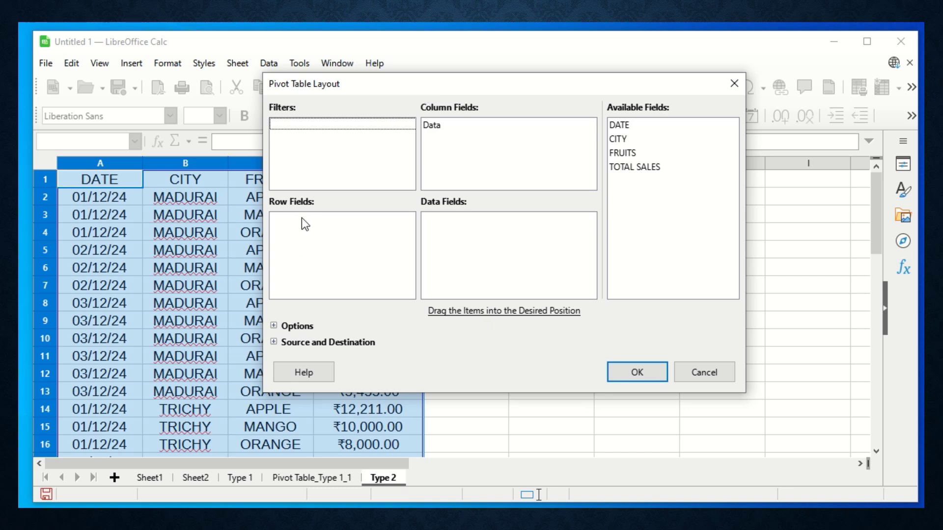
{"action": "left_click", "coordinate": [323, 242]}
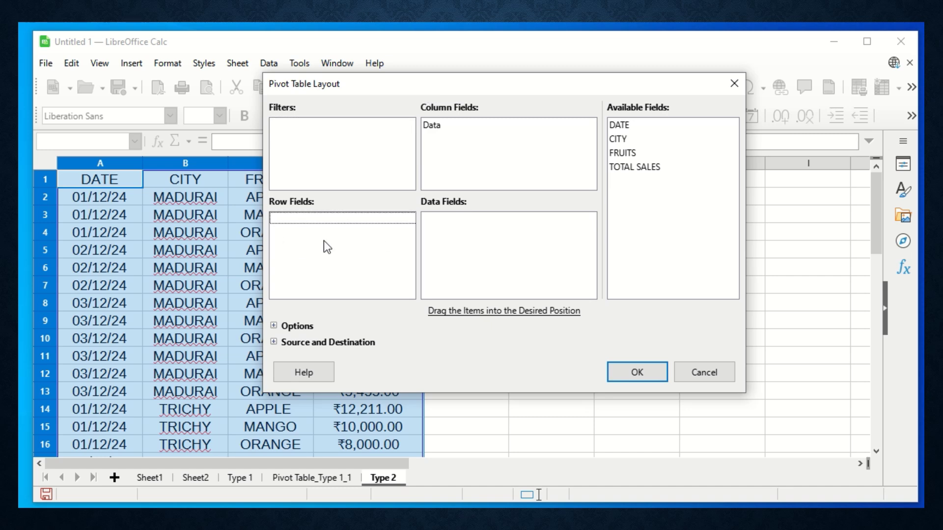
{"action": "left_click_drag", "start_coordinate": [625, 142], "coordinate": [329, 240]}
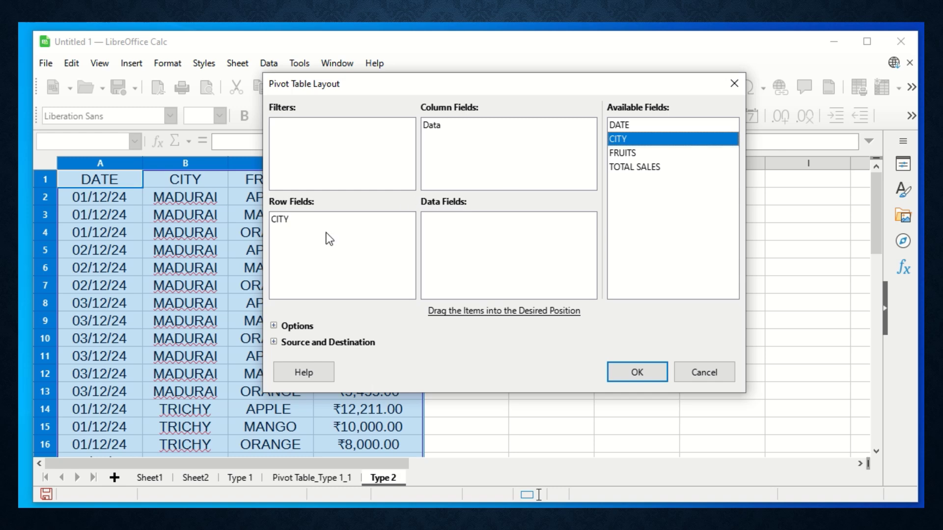
{"action": "left_click_drag", "start_coordinate": [653, 168], "coordinate": [499, 264]}
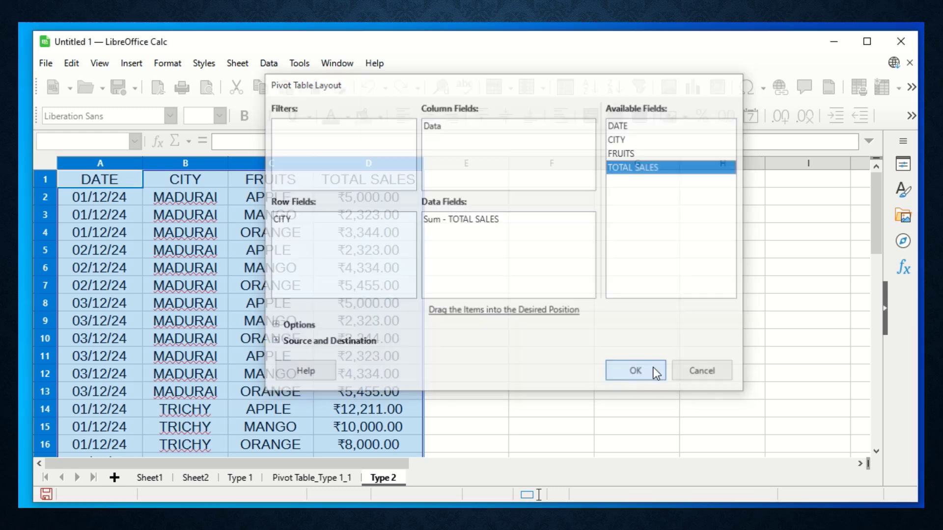
{"action": "left_click", "coordinate": [653, 369]}
- Widen column B of the new pivot table and review the sales total of each city
{"action": "left_click", "coordinate": [177, 200]}
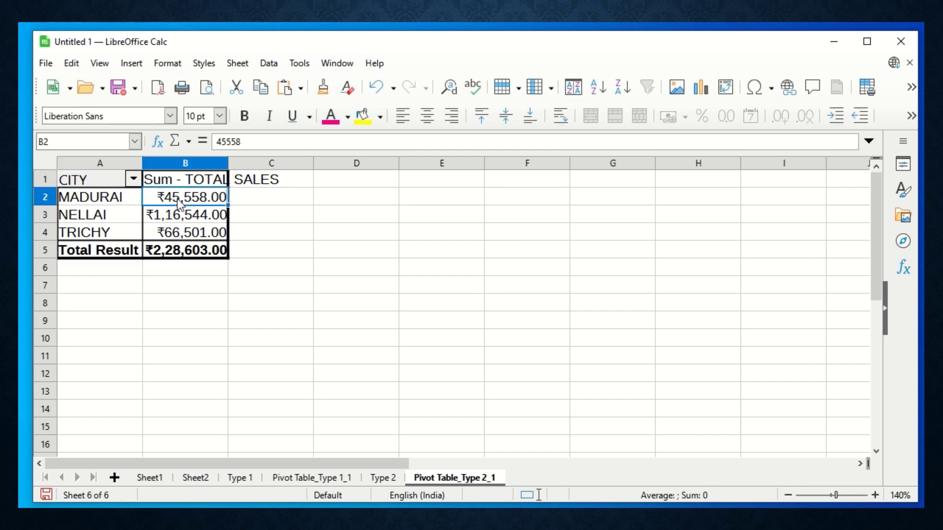
{"action": "left_click_drag", "start_coordinate": [228, 163], "coordinate": [260, 163]}
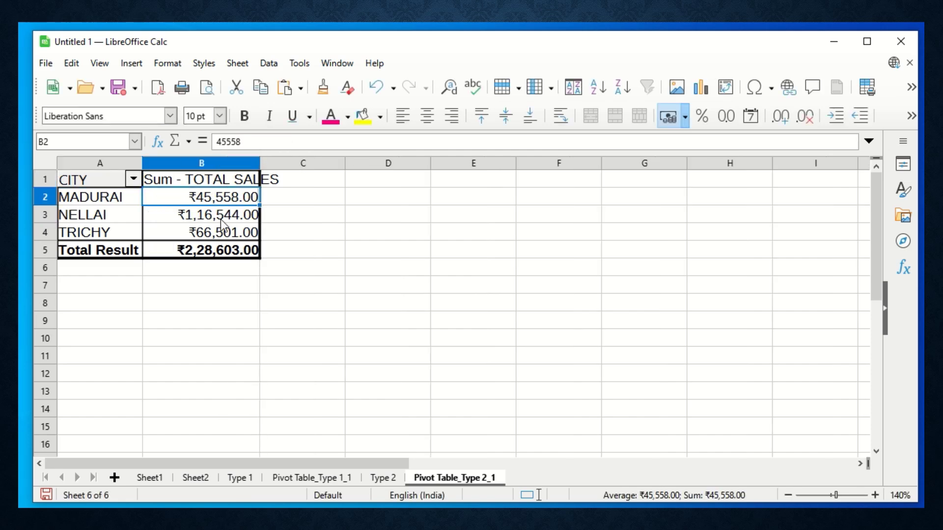
{"action": "key", "text": "Down"}
{"action": "left_click", "coordinate": [215, 237]}
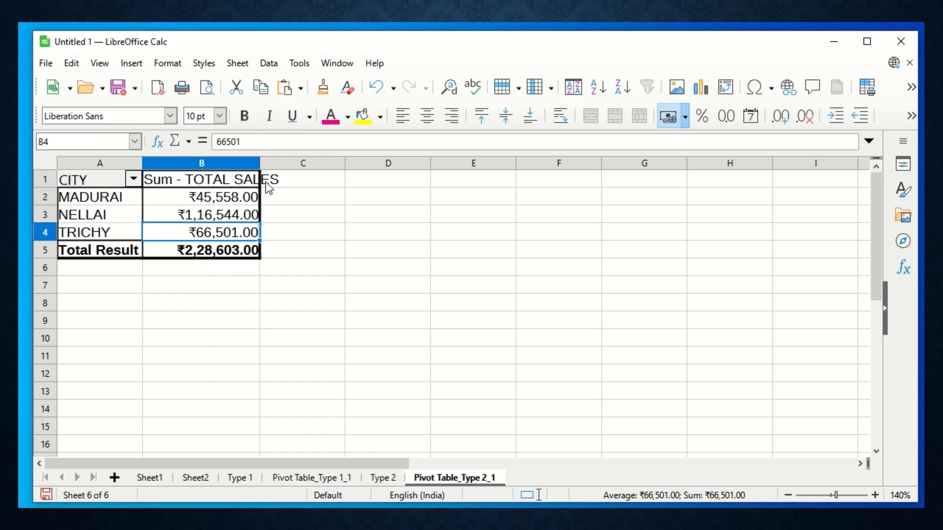
- Edit the city pivot table's layout to add FRUITS as a second row field below CITY
{"action": "right_click", "coordinate": [214, 200]}
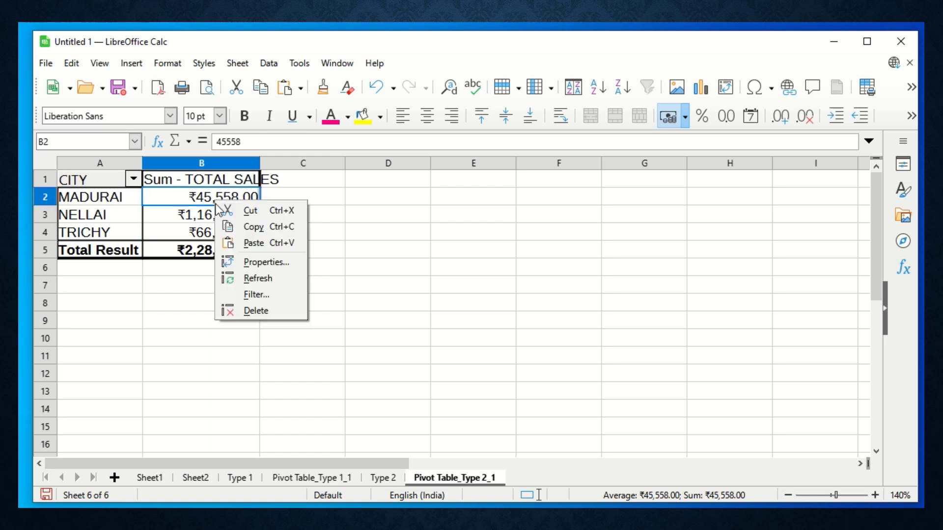
{"action": "left_click", "coordinate": [261, 263]}
{"action": "left_click_drag", "start_coordinate": [490, 90], "coordinate": [569, 100]}
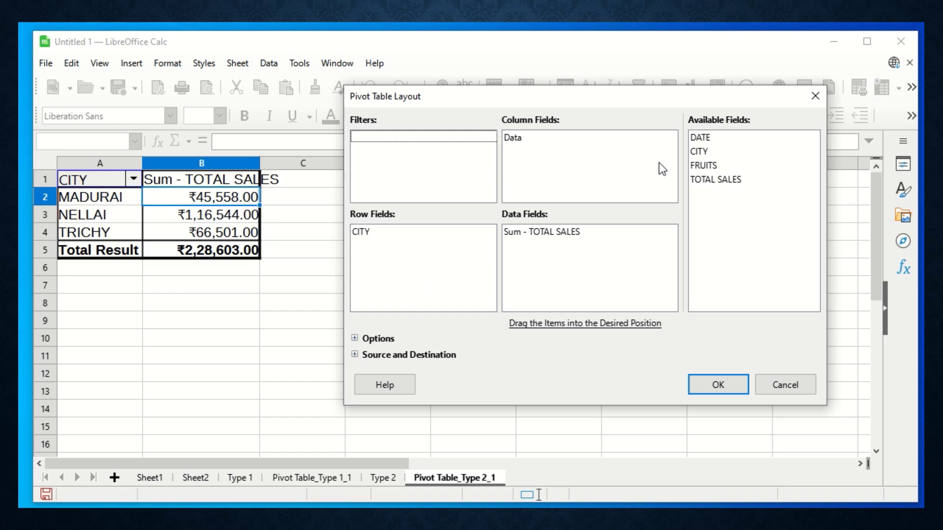
{"action": "left_click", "coordinate": [707, 166]}
{"action": "left_click_drag", "start_coordinate": [720, 171], "coordinate": [375, 257]}
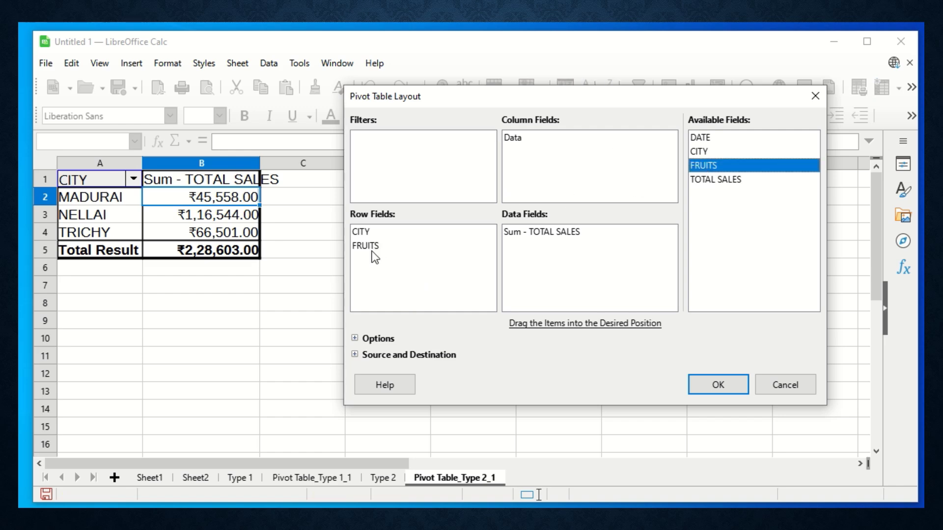
{"action": "left_click", "coordinate": [372, 251]}
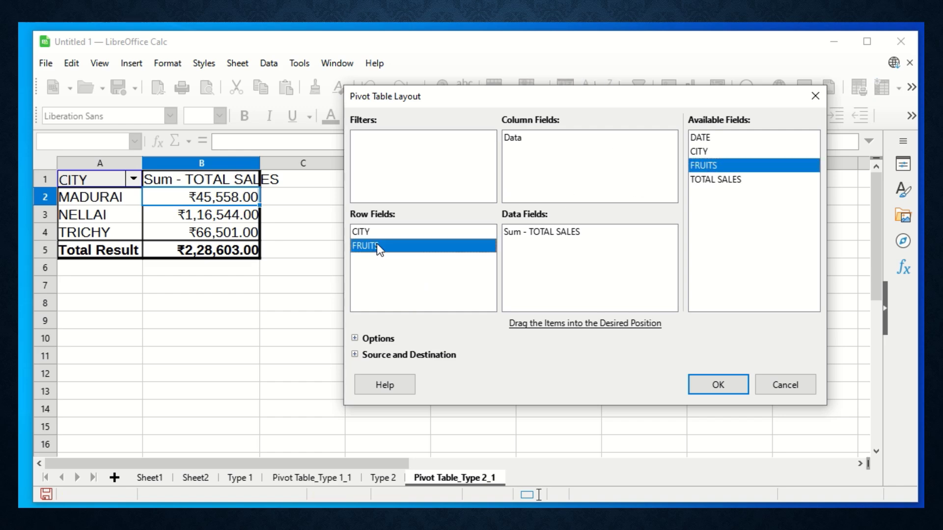
{"action": "left_click", "coordinate": [709, 390]}
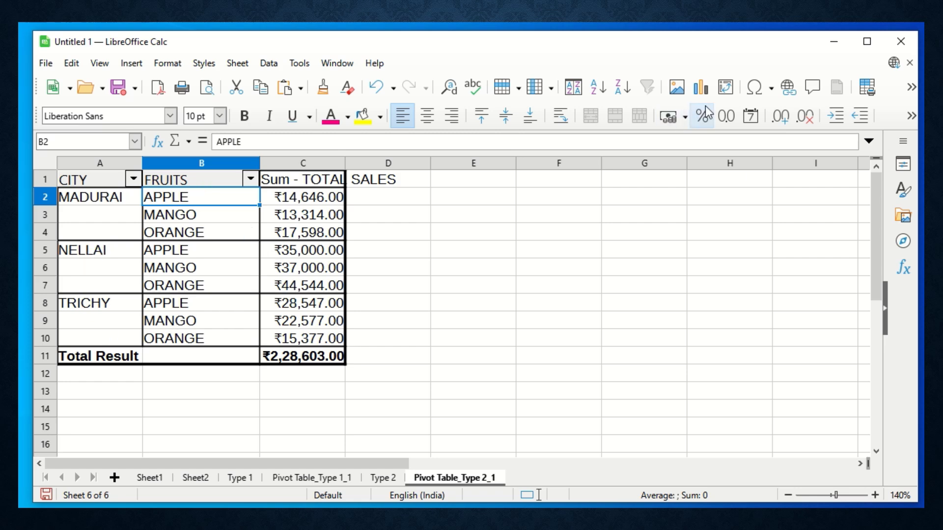
- Add DATE to the city pivot table as a third row field below CITY and FRUITS
{"action": "left_click", "coordinate": [726, 87]}
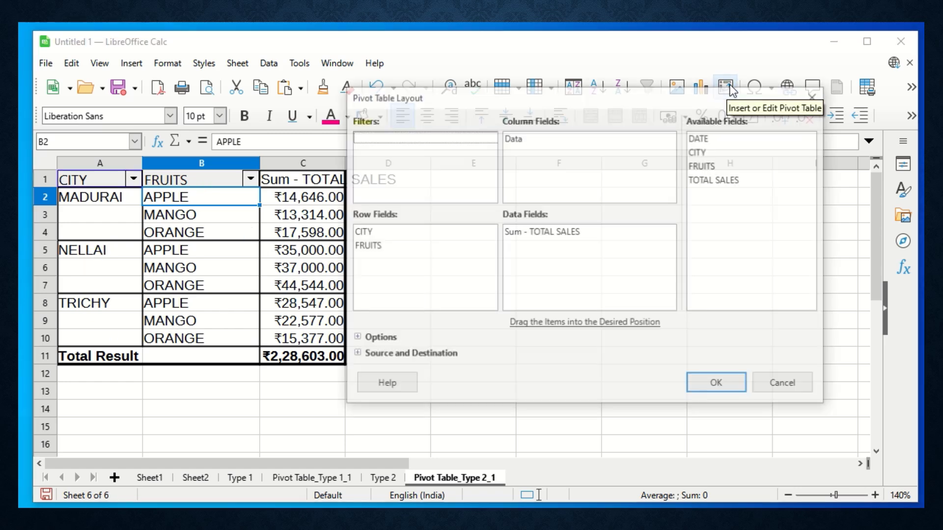
{"action": "left_click_drag", "start_coordinate": [636, 98], "coordinate": [666, 163]}
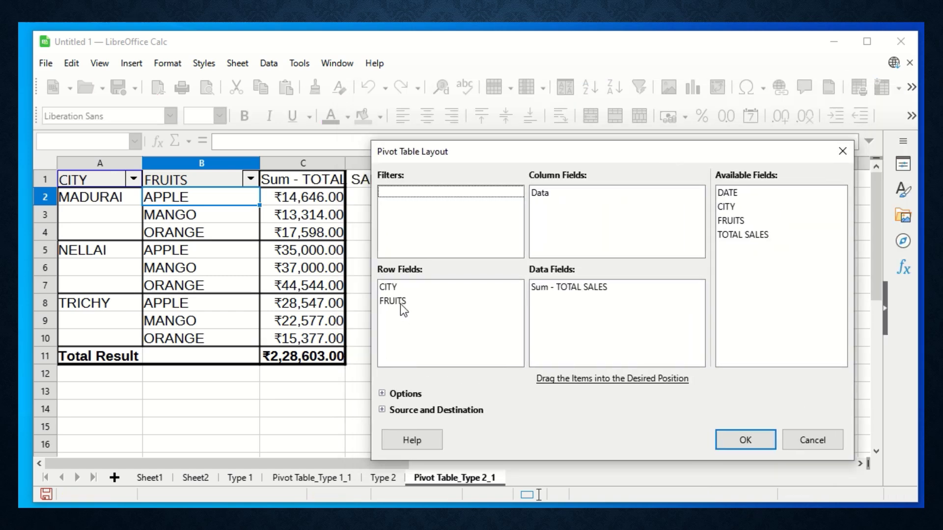
{"action": "left_click_drag", "start_coordinate": [736, 193], "coordinate": [407, 321]}
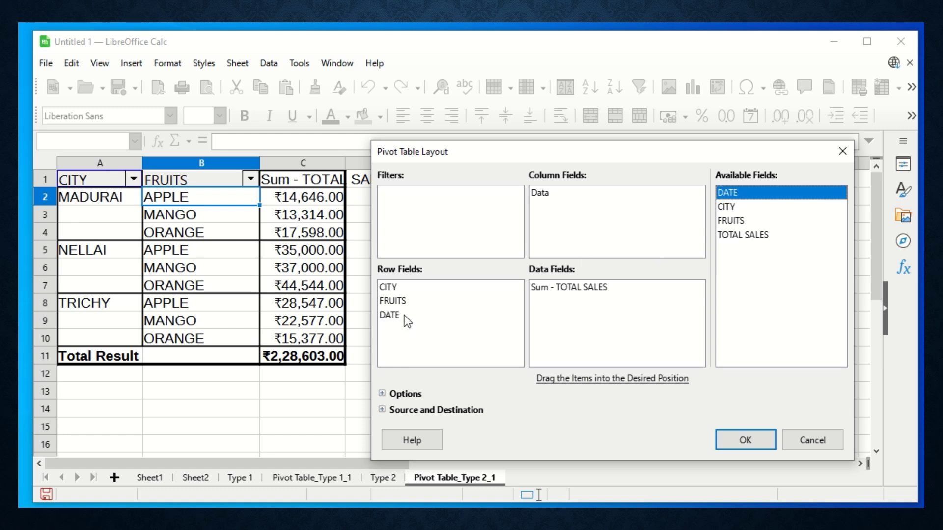
{"action": "left_click", "coordinate": [727, 438]}
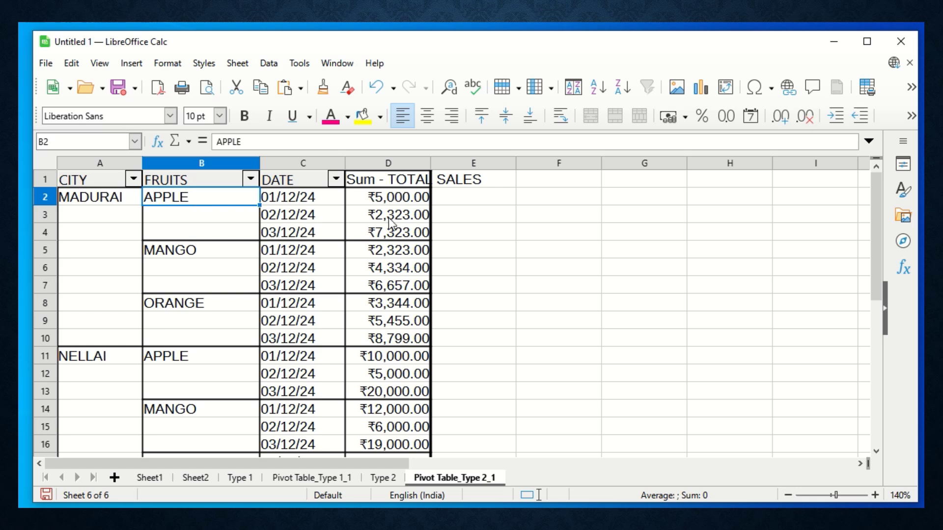
- Review the whole pivot table by city, fruit and date, and compare it with the source rows on the Type 2 sheet
{"action": "scroll", "coordinate": [311, 236], "scroll_direction": "down", "scroll_amount": 5}
{"action": "scroll", "coordinate": [281, 309], "scroll_direction": "down", "scroll_amount": 3}
{"action": "scroll", "coordinate": [280, 310], "scroll_direction": "up", "scroll_amount": 8}
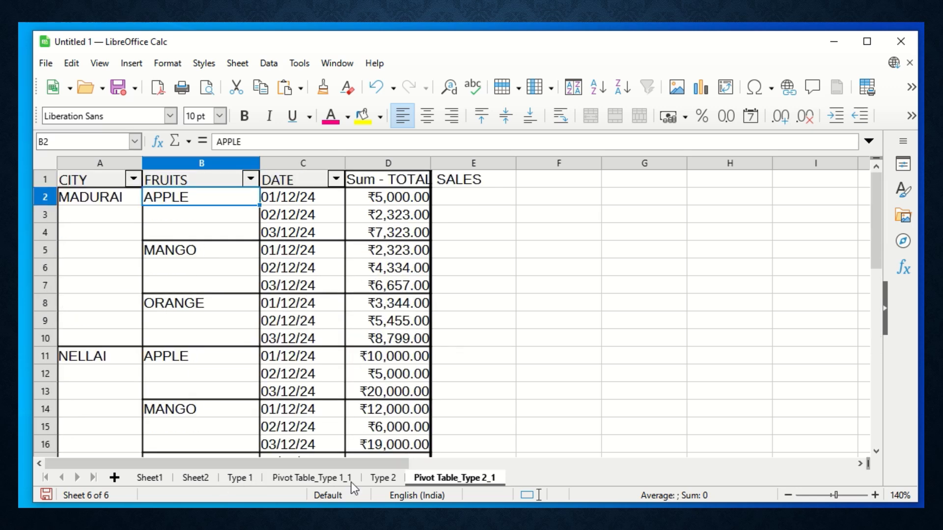
{"action": "left_click", "coordinate": [382, 478]}
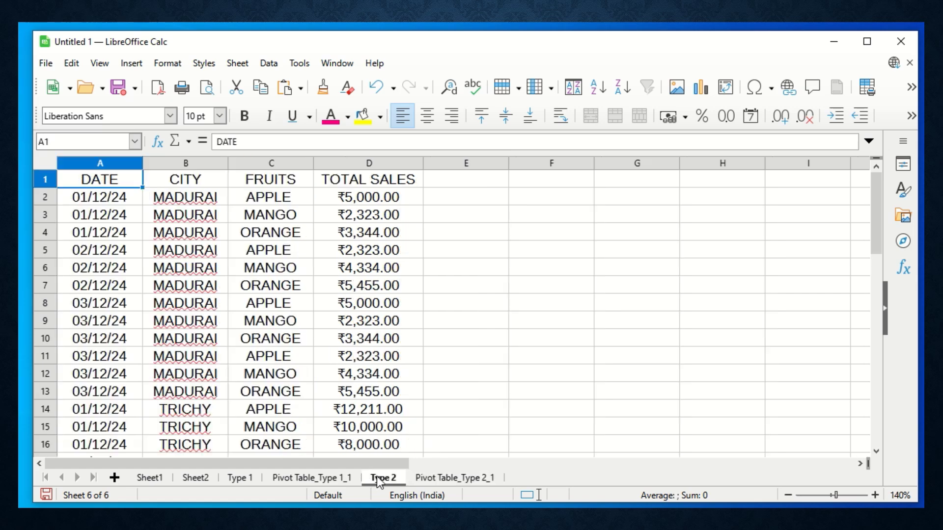
{"action": "scroll", "coordinate": [122, 391], "scroll_direction": "down", "scroll_amount": 7}
{"action": "scroll", "coordinate": [121, 392], "scroll_direction": "up", "scroll_amount": 7}
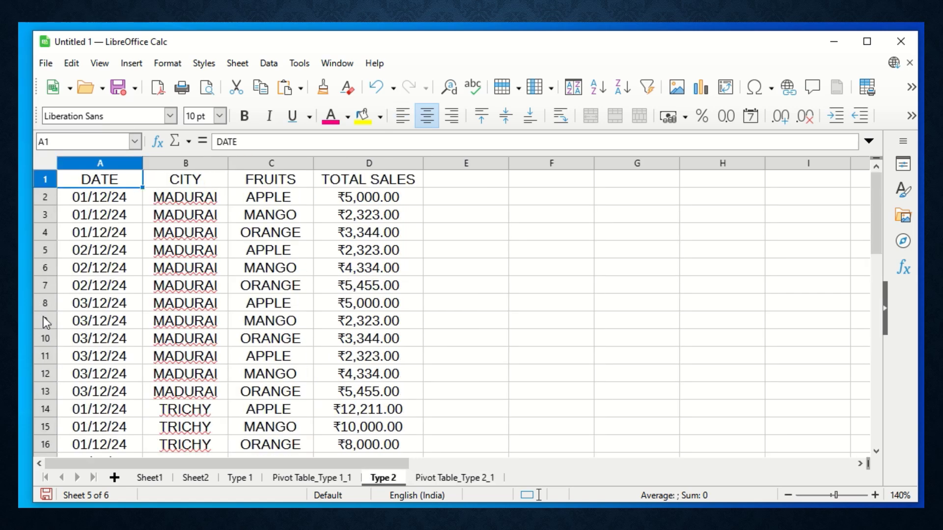
- Insert a row above the first TRICHY row on the Type 2 sheet and fill it with the row above's values
{"action": "left_click", "coordinate": [46, 412]}
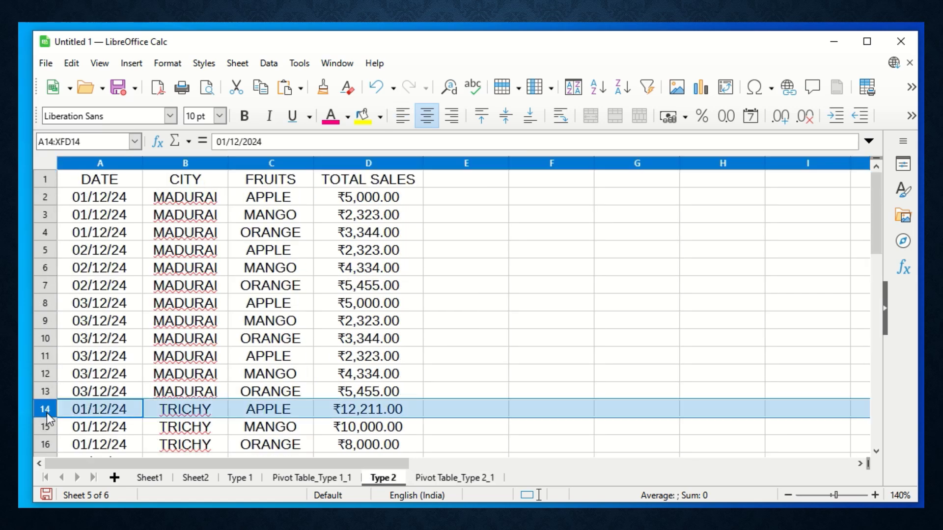
{"action": "right_click", "coordinate": [46, 413]}
{"action": "left_click", "coordinate": [104, 231]}
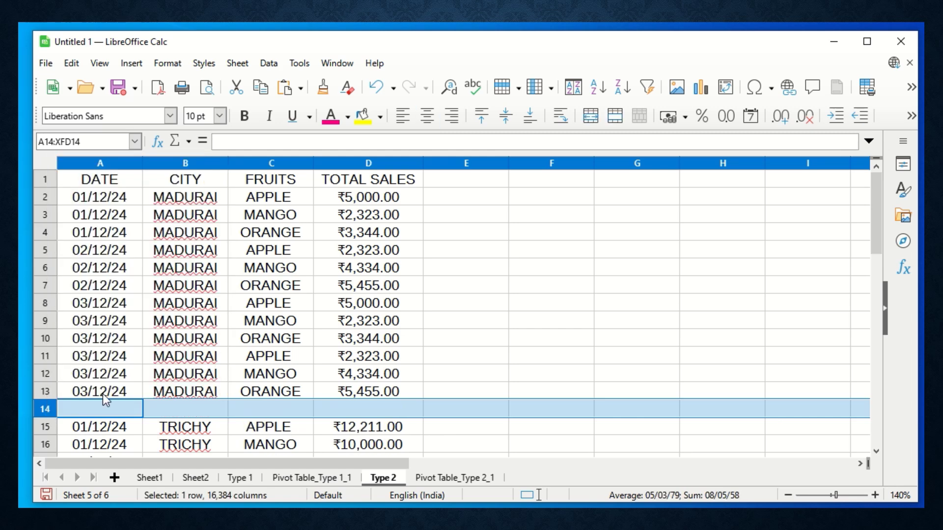
{"action": "left_click", "coordinate": [136, 398]}
{"action": "left_click_drag", "start_coordinate": [136, 398], "coordinate": [388, 411]}
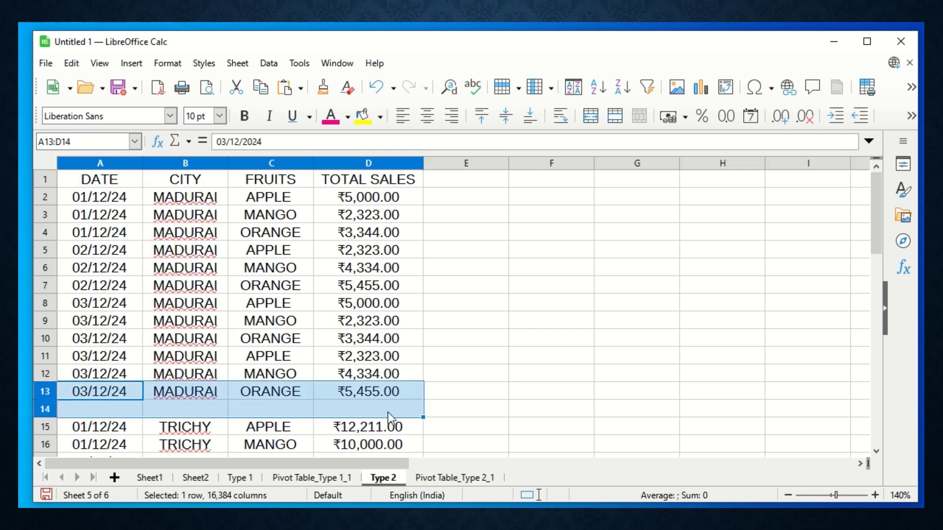
{"action": "key", "text": "ctrl+d"}
- Set the date of the new MADURAI row in A14 to 04/12/2024
{"action": "double_click", "coordinate": [82, 412]}
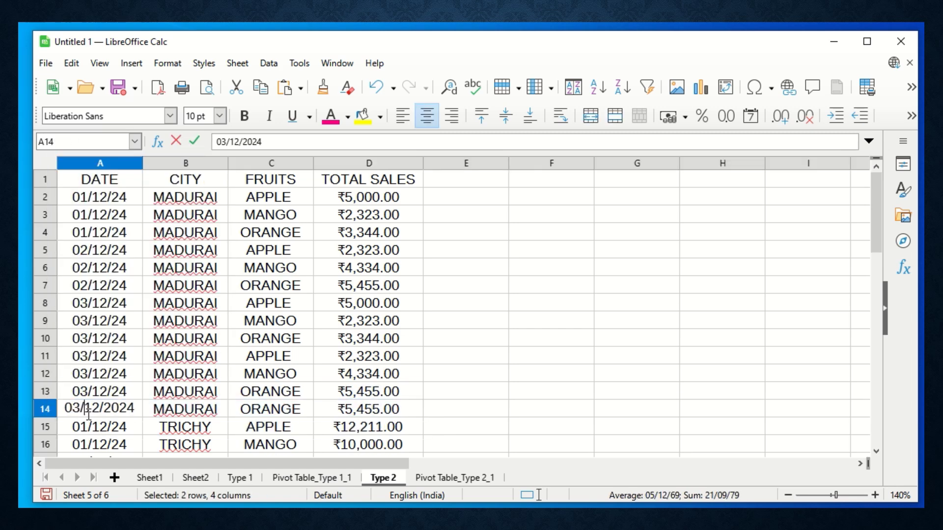
{"action": "key", "text": "BackSpace"}
{"action": "type", "text": "4"}
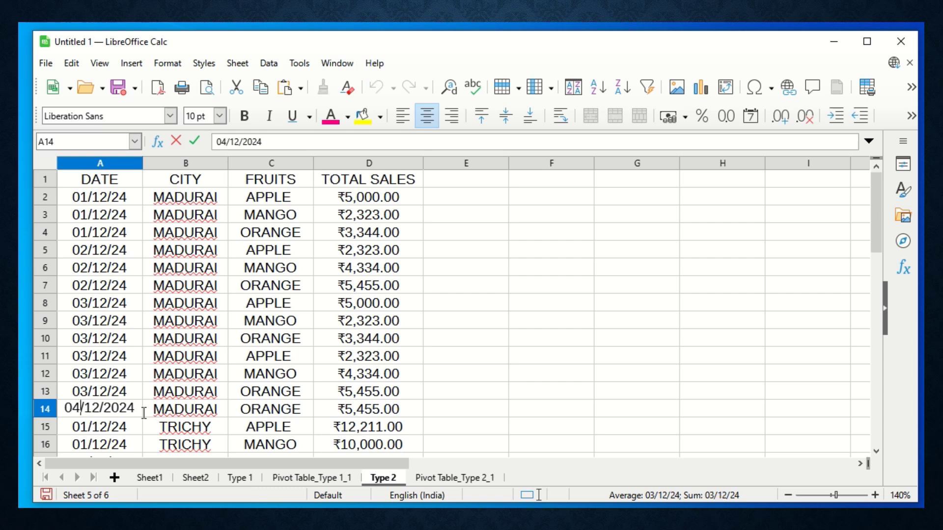
{"action": "key", "text": "Tab"}
- Replace the fruit in the new row's cell C14 with BANANA
{"action": "key", "text": "Tab"}
{"action": "key", "text": "Tab"}
{"action": "key", "text": "Left"}
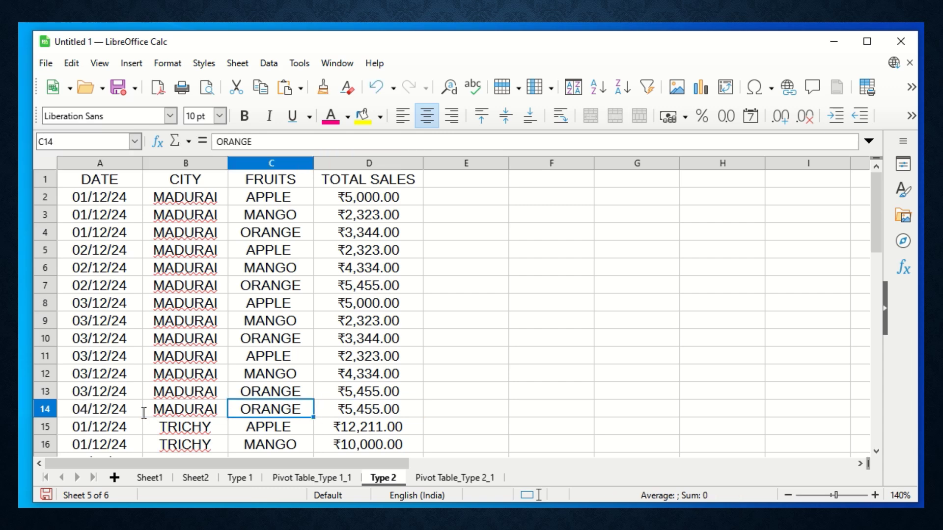
{"action": "key", "text": "F2"}
{"action": "key", "text": "shift+Left"}
{"action": "key", "text": "shift+Left"}
{"action": "key", "text": "shift+Left"}
{"action": "key", "text": "BackSpace"}
{"action": "key", "text": "BackSpace"}
{"action": "key", "text": "BackSpace"}
{"action": "key", "text": "BackSpace"}
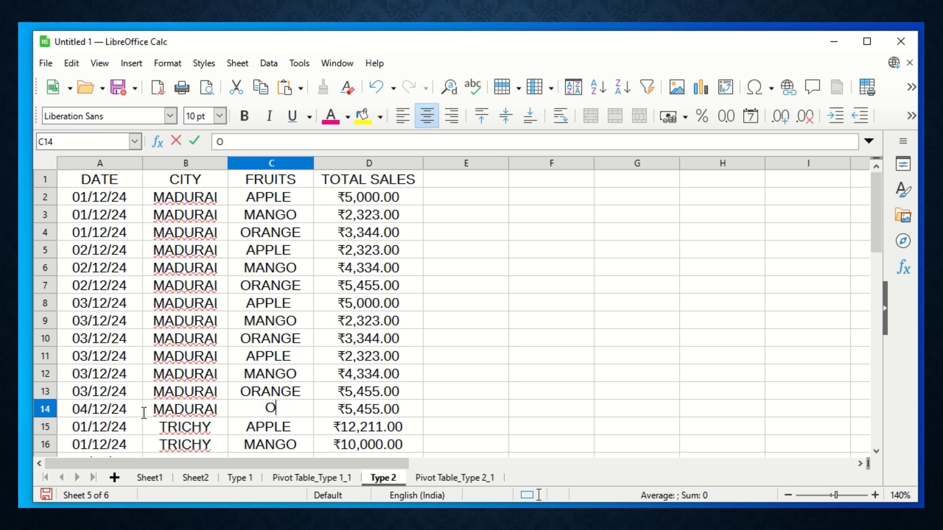
{"action": "type", "text": "BANANA"}
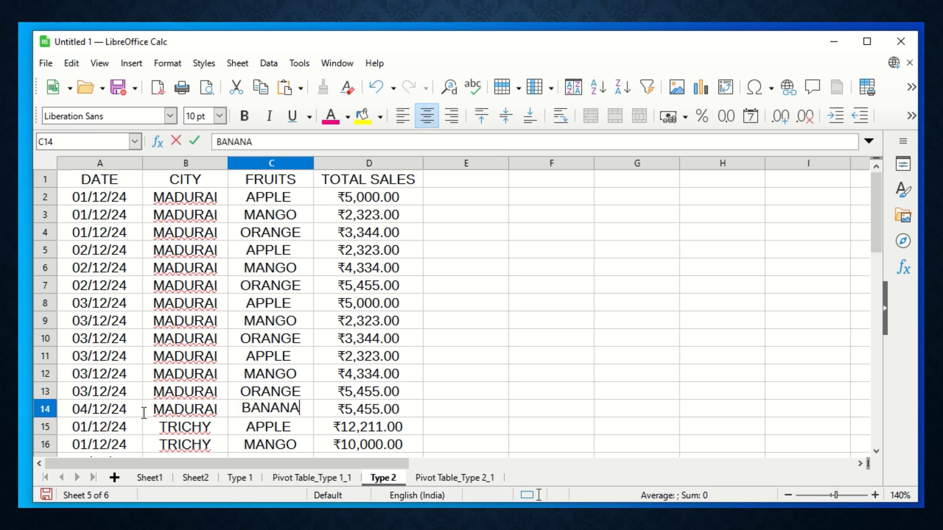
- Set the total sales of the new BANANA row in D14 to 10000
{"action": "key", "text": "Tab"}
{"action": "type", "text": "100000"}
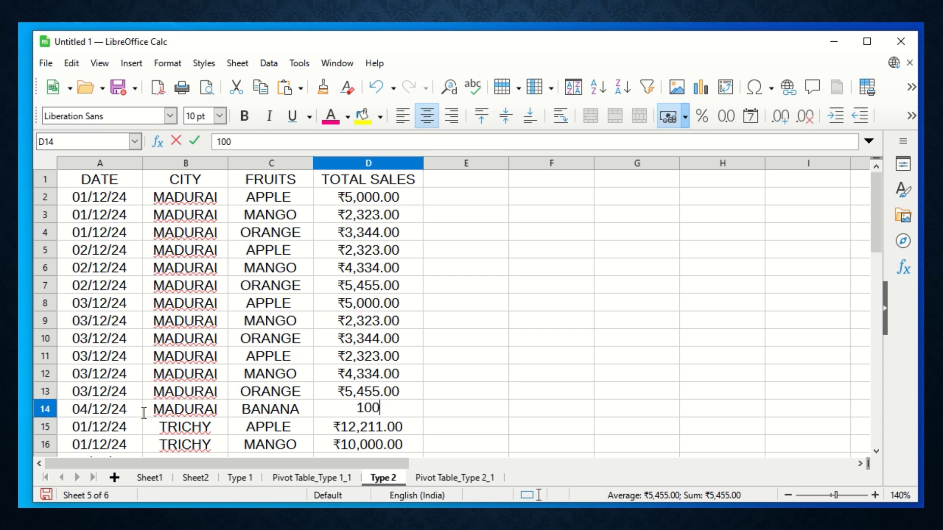
{"action": "key", "text": "BackSpace"}
{"action": "key", "text": "shift+Tab"}
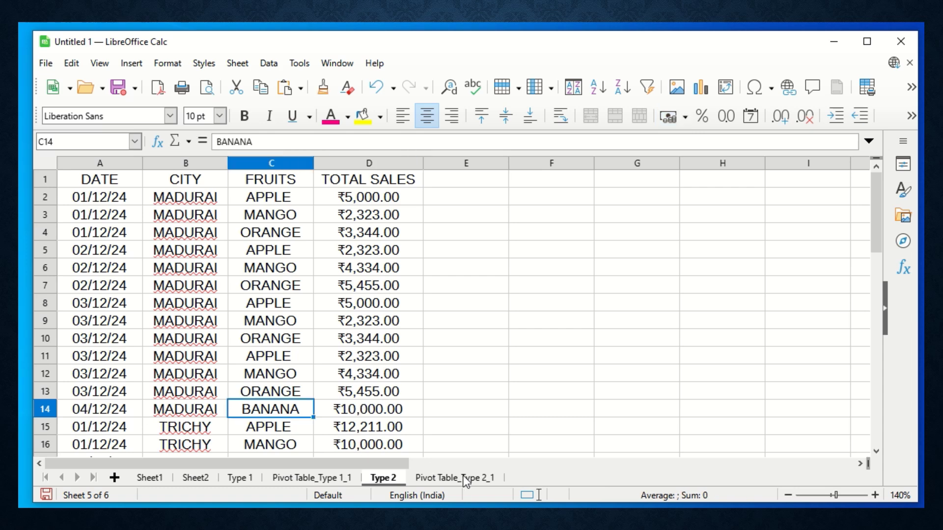
- Refresh the pivot table on the Pivot Table_Type 2_1 sheet to include the new BANANA record
{"action": "left_click", "coordinate": [464, 478]}
{"action": "scroll", "coordinate": [237, 316], "scroll_direction": "down", "scroll_amount": 5}
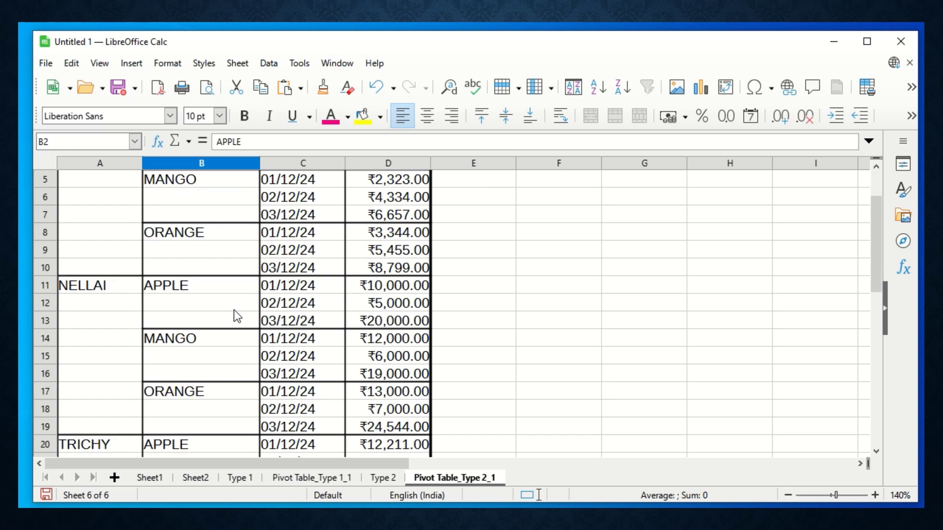
{"action": "scroll", "coordinate": [237, 316], "scroll_direction": "up", "scroll_amount": 5}
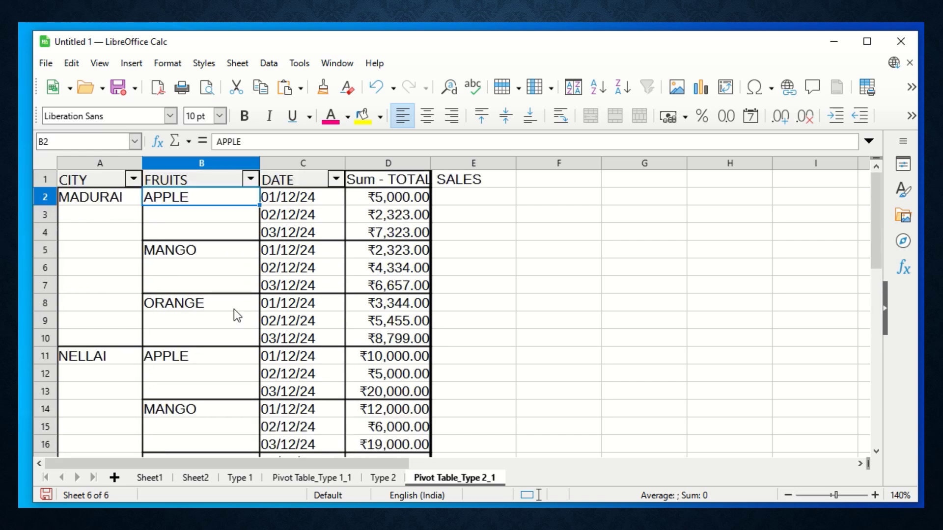
{"action": "scroll", "coordinate": [234, 309], "scroll_direction": "down", "scroll_amount": 8}
{"action": "scroll", "coordinate": [234, 308], "scroll_direction": "up", "scroll_amount": 8}
{"action": "right_click", "coordinate": [229, 264]}
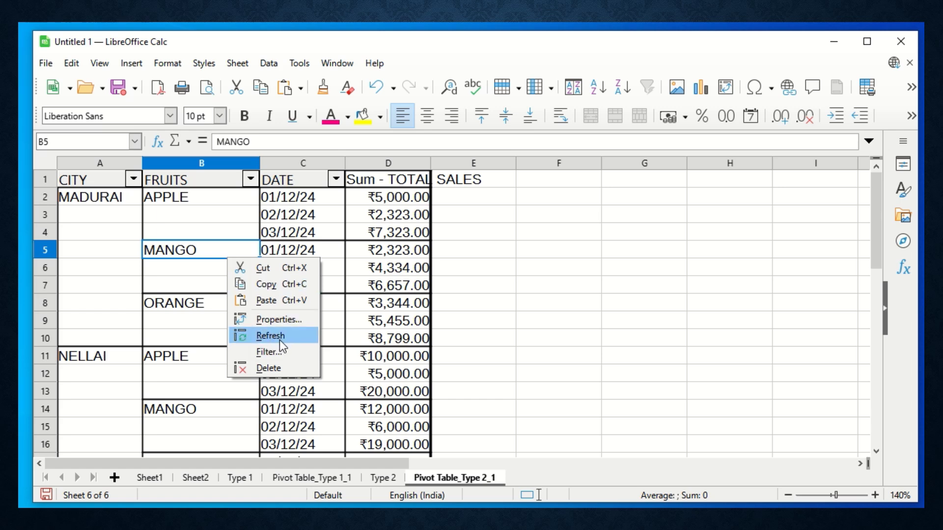
{"action": "left_click", "coordinate": [295, 334]}
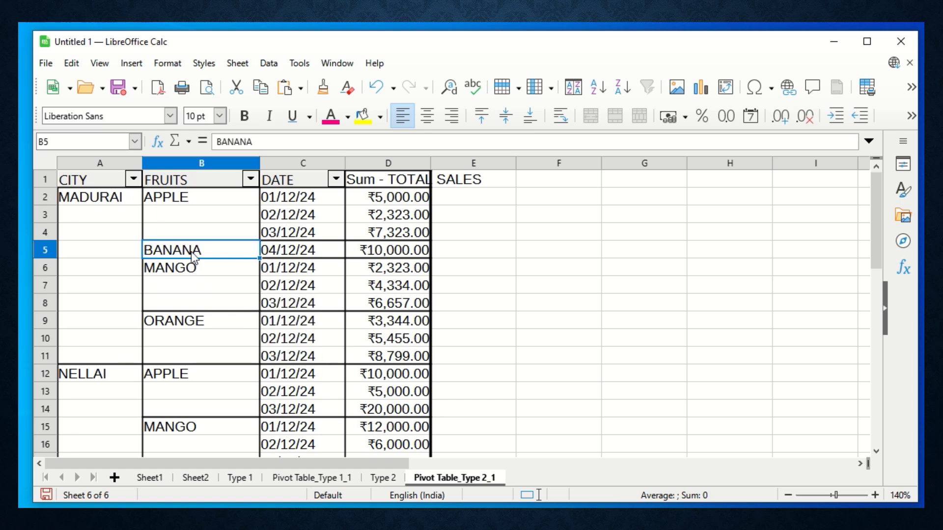
{"action": "left_click", "coordinate": [217, 340]}
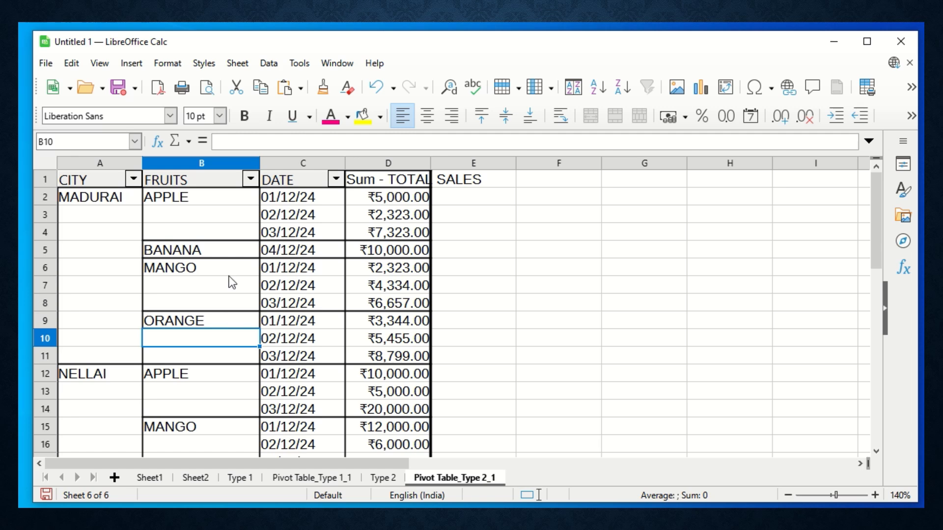
- Reduce the pivot table's row fields to CITY alone and fit column B to its heading
{"action": "right_click", "coordinate": [302, 255]}
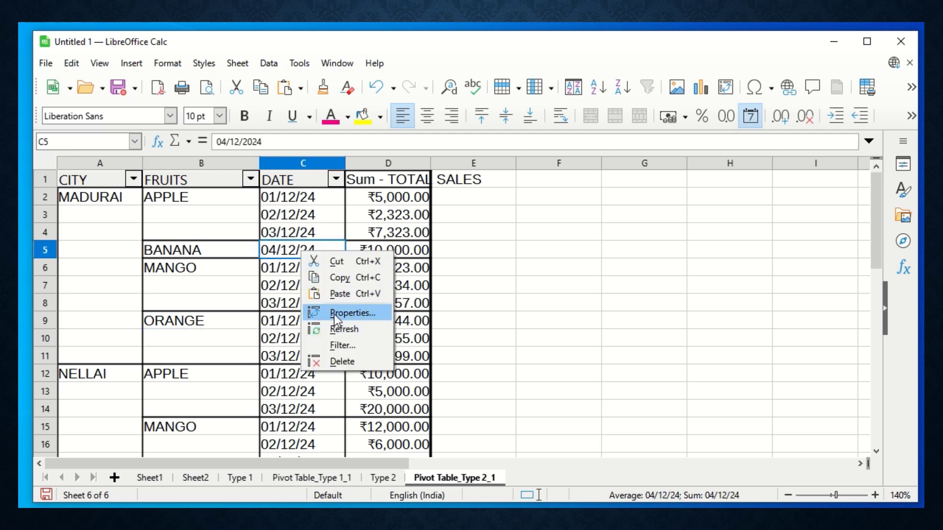
{"action": "left_click", "coordinate": [335, 314]}
{"action": "left_click", "coordinate": [410, 320]}
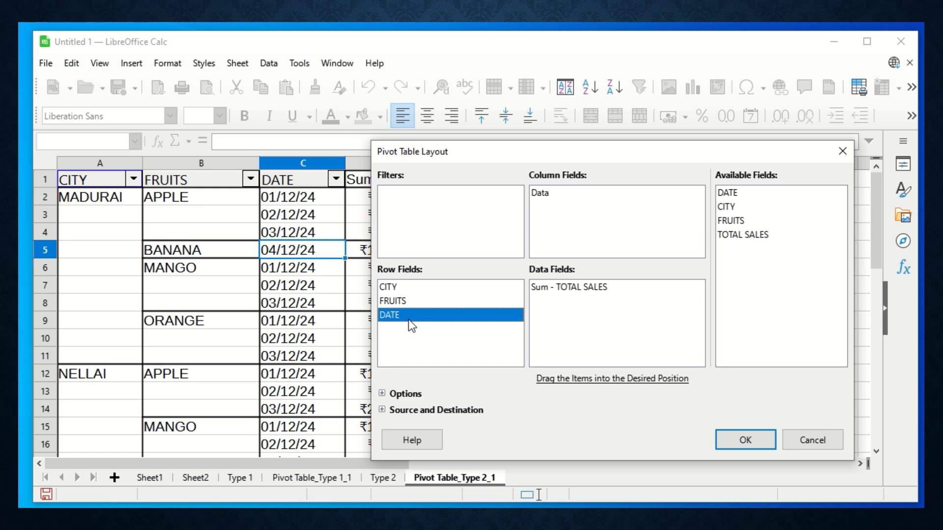
{"action": "key", "text": "Delete"}
{"action": "key", "text": "Delete"}
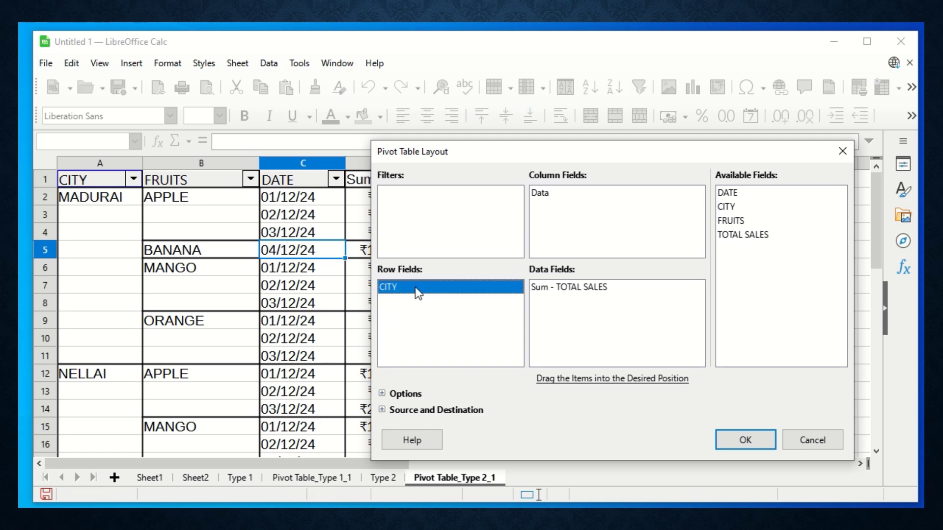
{"action": "key", "text": "Delete"}
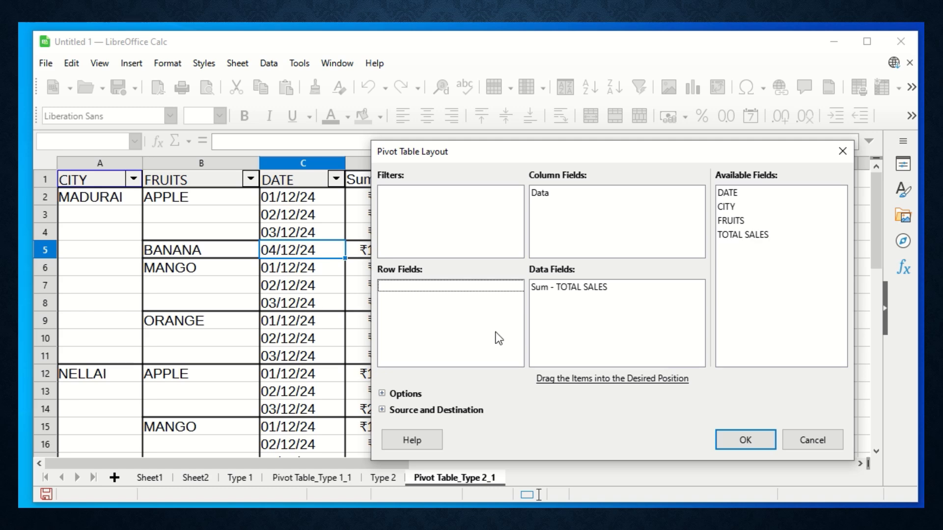
{"action": "left_click_drag", "start_coordinate": [732, 207], "coordinate": [449, 295]}
{"action": "left_click", "coordinate": [724, 448]}
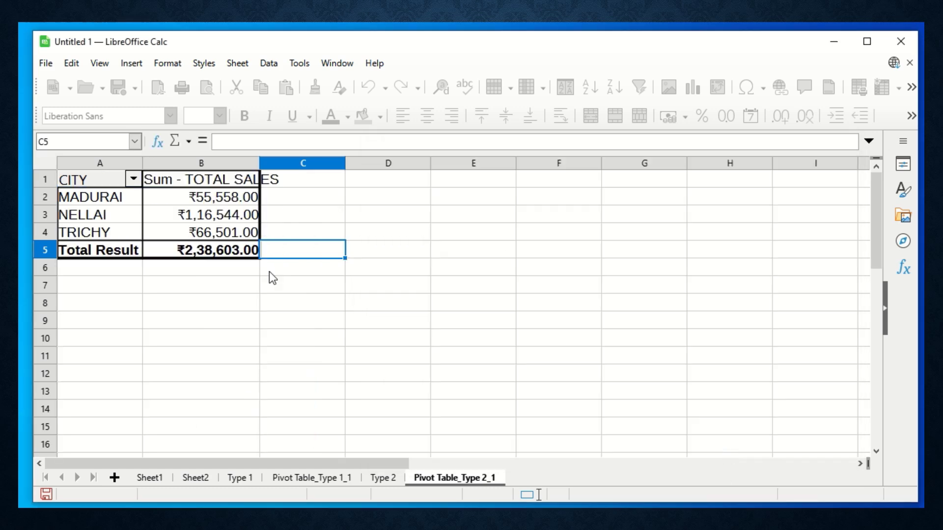
{"action": "left_click", "coordinate": [134, 201]}
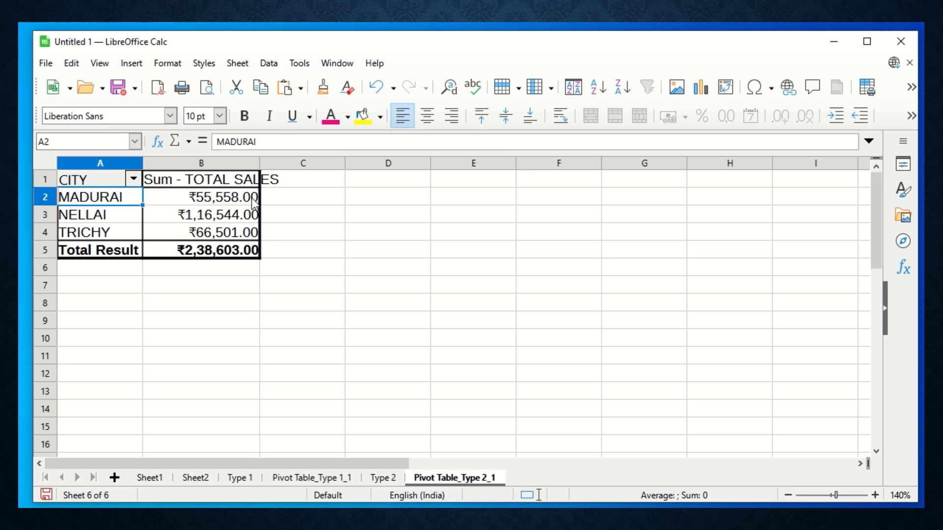
{"action": "double_click", "coordinate": [258, 157]}
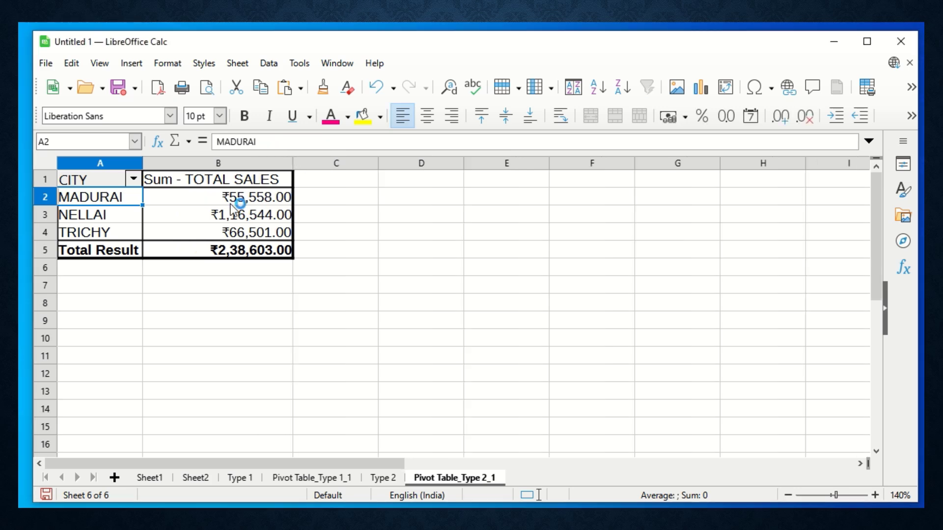
- Edit the pivot table layout to use DATE instead of Data as the column field, with CITY in the rows
{"action": "left_click", "coordinate": [724, 93]}
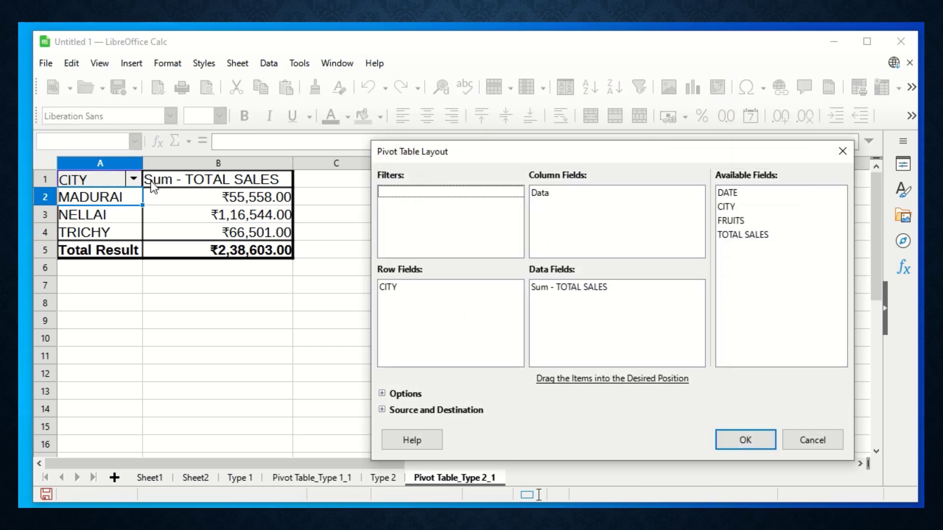
{"action": "left_click", "coordinate": [403, 289]}
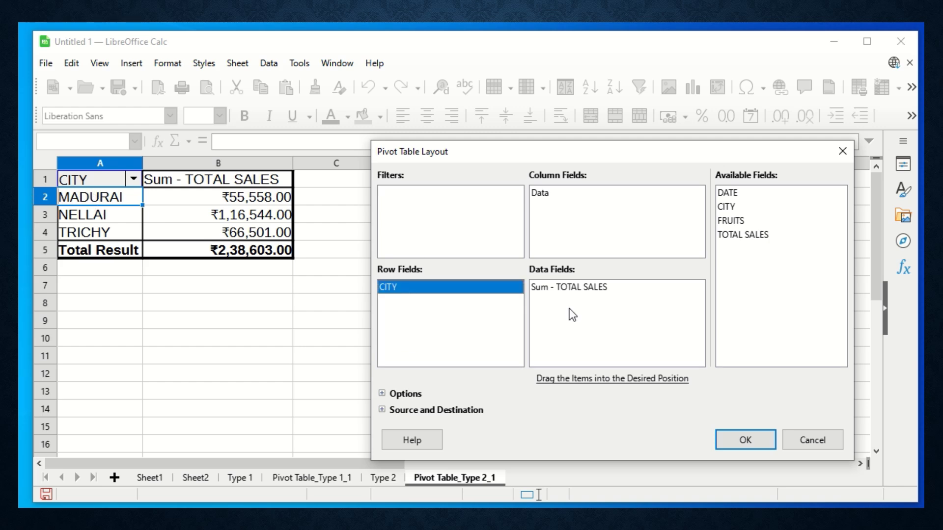
{"action": "left_click", "coordinate": [576, 290]}
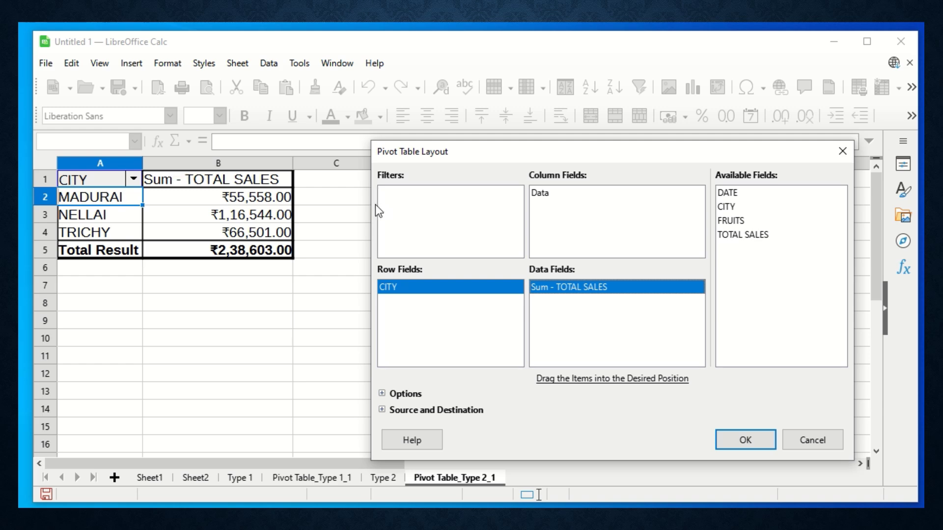
{"action": "left_click", "coordinate": [565, 197]}
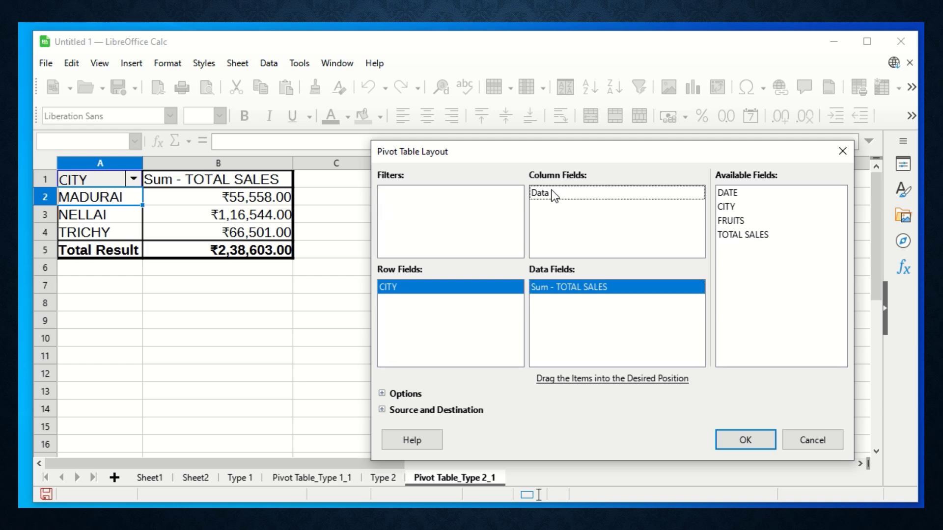
{"action": "left_click", "coordinate": [546, 192]}
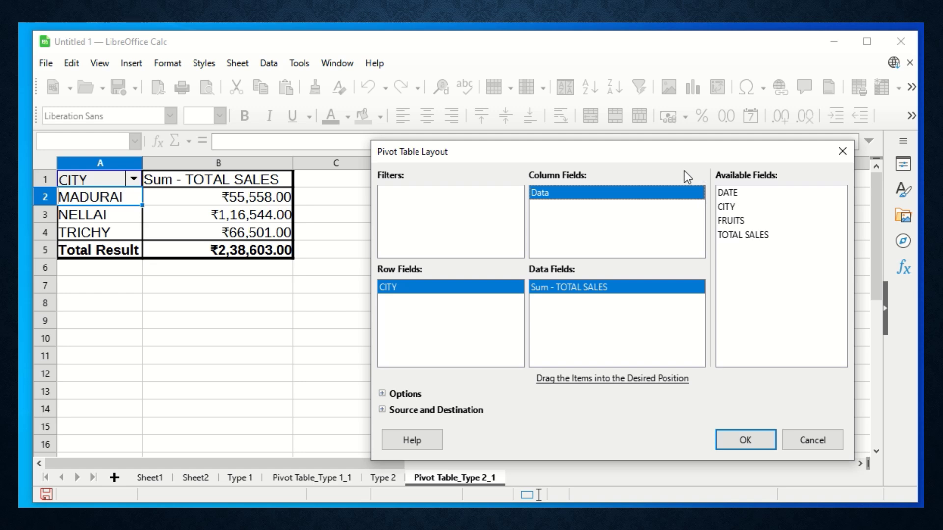
{"action": "left_click_drag", "start_coordinate": [729, 193], "coordinate": [543, 236]}
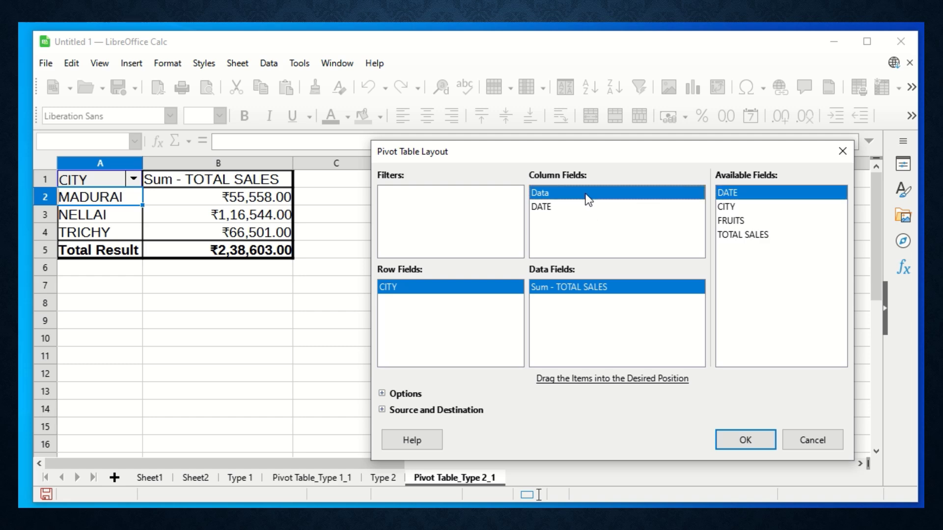
{"action": "key", "text": "Delete"}
{"action": "left_click", "coordinate": [751, 444]}
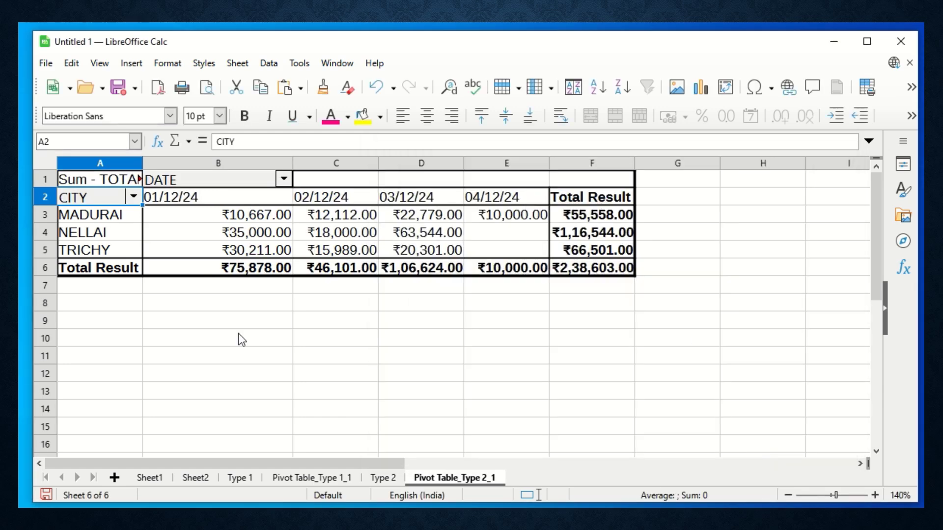
- Review the sales of each city across the date columns of the pivot table
{"action": "left_click", "coordinate": [194, 232]}
{"action": "left_click", "coordinate": [117, 220]}
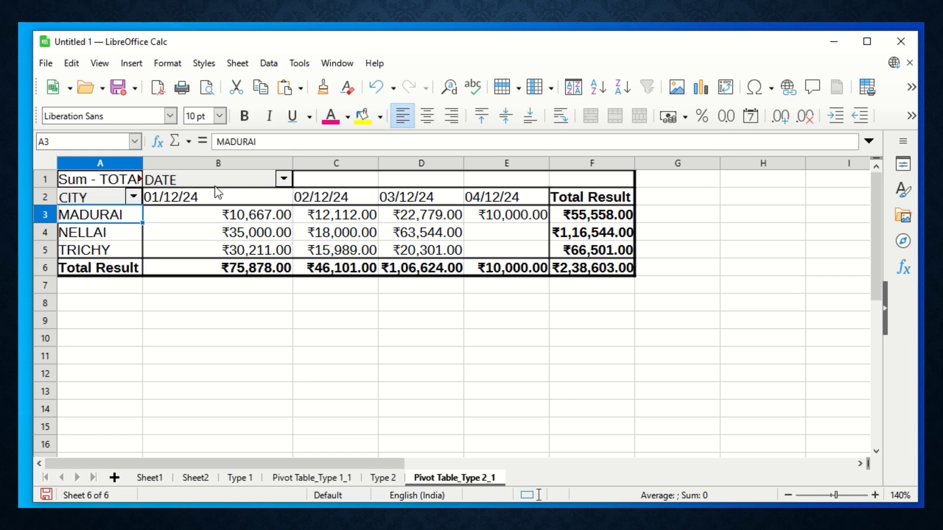
{"action": "left_click", "coordinate": [233, 199]}
{"action": "left_click", "coordinate": [336, 199]}
{"action": "left_click", "coordinate": [427, 197]}
{"action": "left_click", "coordinate": [476, 199]}
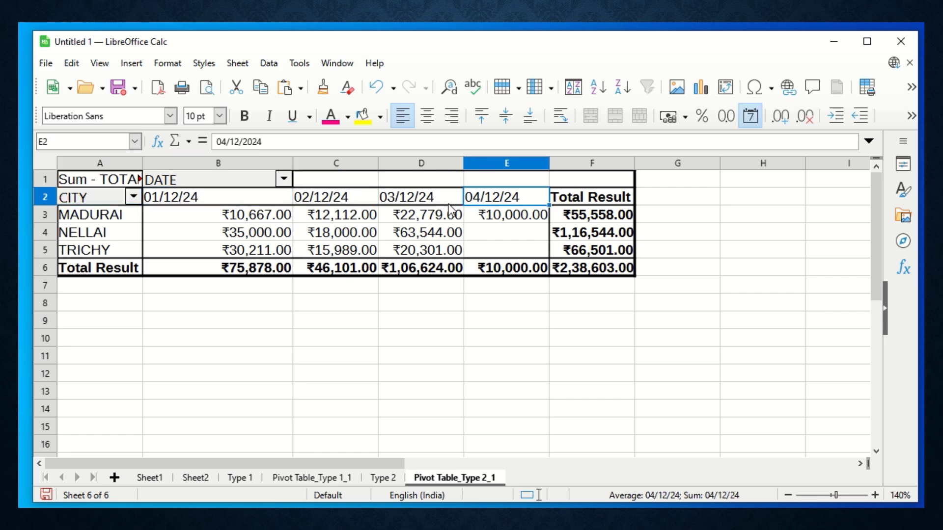
- Swap the pivot table's fields so DATE forms the rows and CITY the columns, and widen column E slightly
{"action": "left_click", "coordinate": [725, 91]}
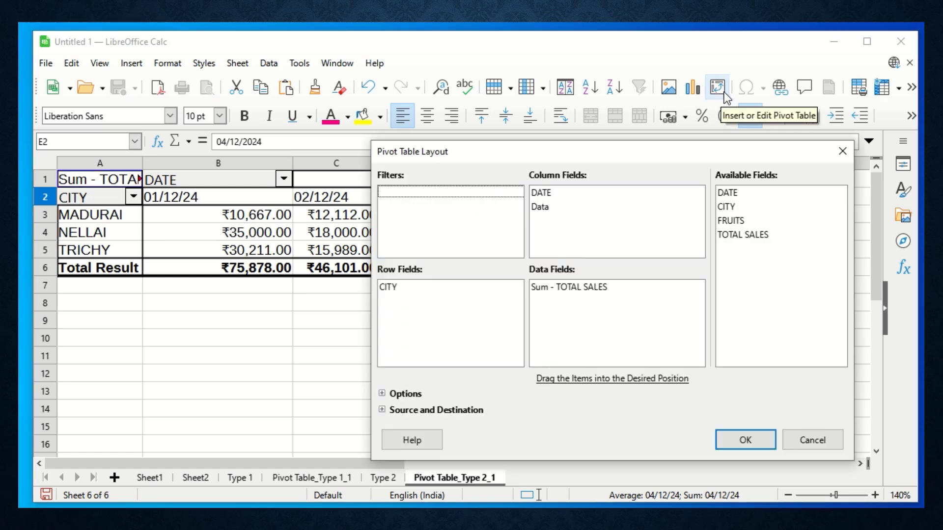
{"action": "left_click_drag", "start_coordinate": [565, 195], "coordinate": [452, 260]}
{"action": "left_click_drag", "start_coordinate": [411, 324], "coordinate": [391, 287]}
{"action": "left_click_drag", "start_coordinate": [573, 209], "coordinate": [569, 211]}
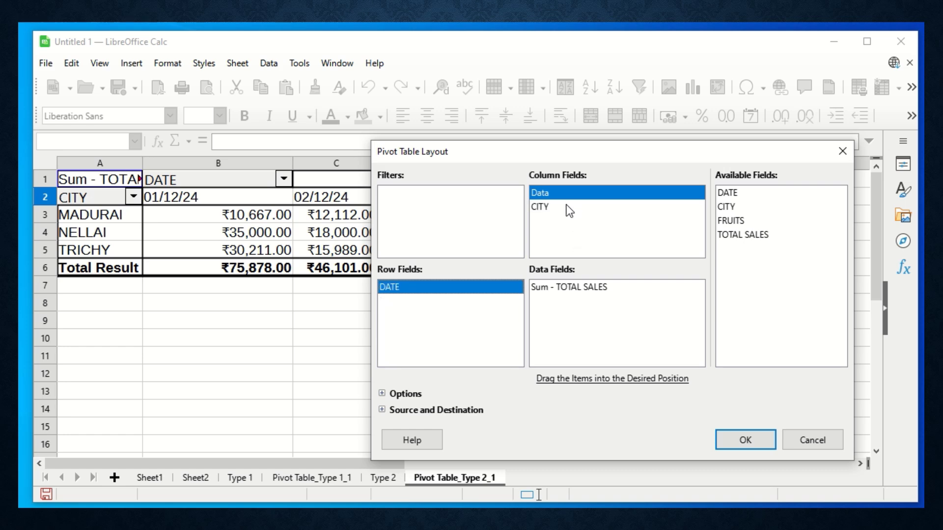
{"action": "left_click", "coordinate": [744, 440]}
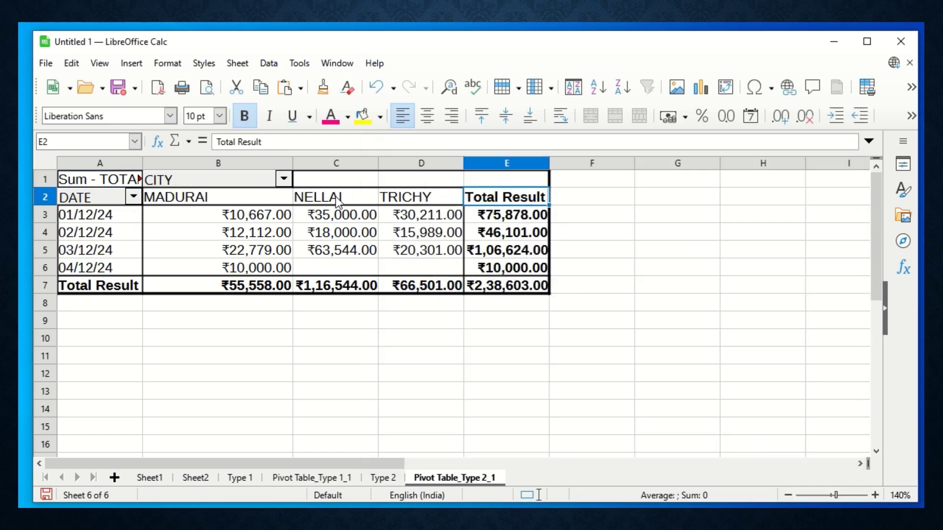
{"action": "left_click_drag", "start_coordinate": [549, 166], "coordinate": [565, 166]}
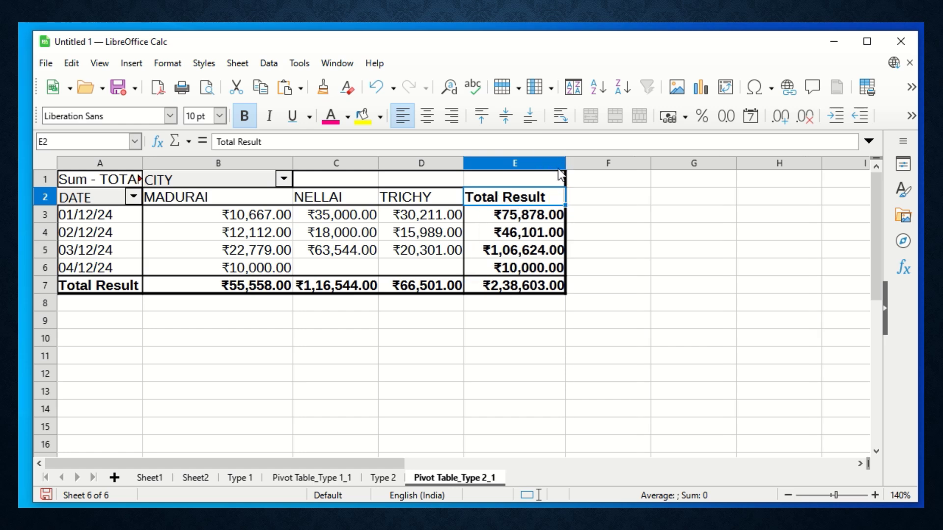
- Open the pivot table in print preview, set its print scale to 192%, and return to the sheet
{"action": "left_click", "coordinate": [134, 236]}
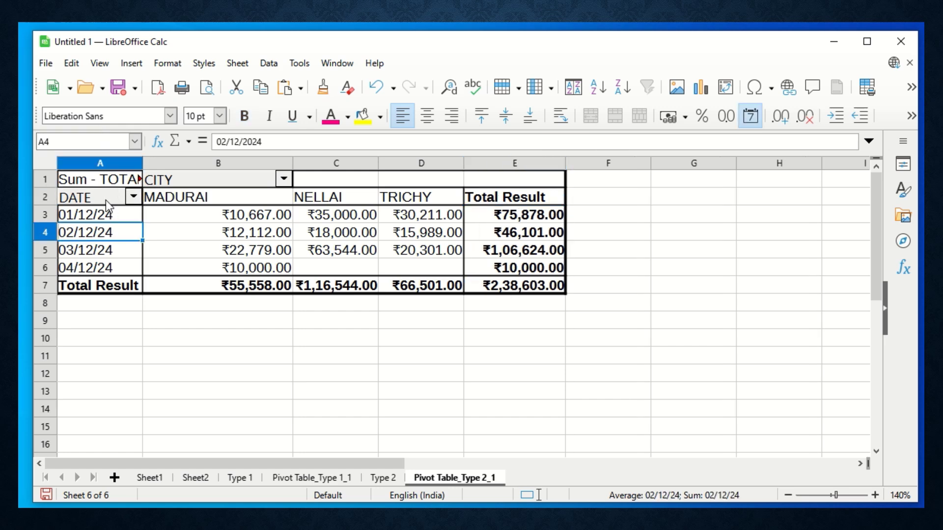
{"action": "left_click_drag", "start_coordinate": [95, 182], "coordinate": [526, 287]}
{"action": "left_click", "coordinate": [45, 63]}
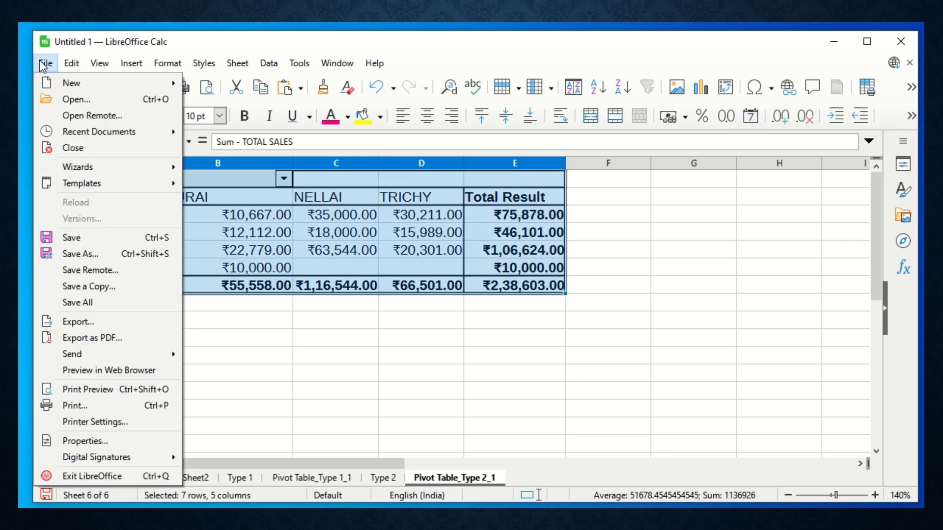
{"action": "left_click", "coordinate": [89, 388]}
{"action": "scroll", "coordinate": [438, 274], "scroll_direction": "down", "scroll_amount": 1}
{"action": "scroll", "coordinate": [437, 274], "scroll_direction": "up", "scroll_amount": 1}
{"action": "left_click", "coordinate": [381, 119]}
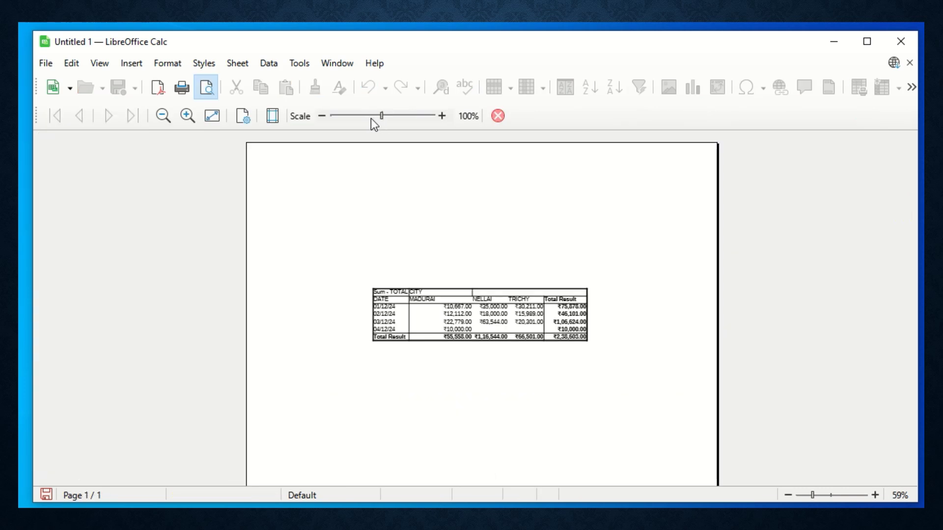
{"action": "left_click", "coordinate": [397, 118]}
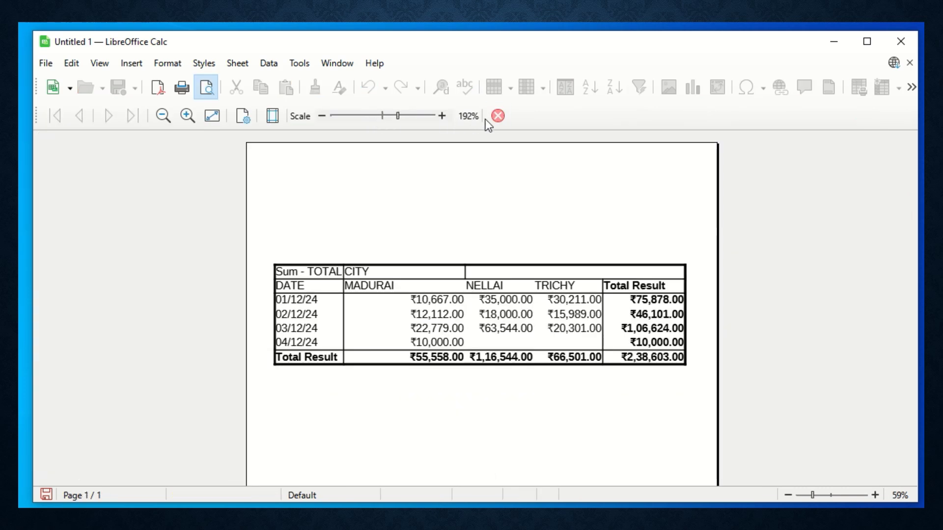
{"action": "left_click", "coordinate": [504, 119]}
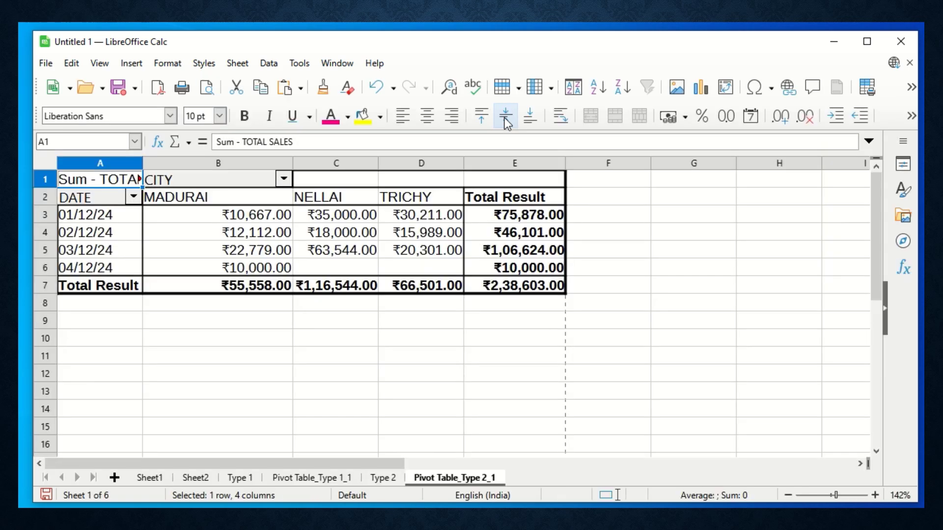
- Copy the whole pivot table in range A1:E7
{"action": "left_click_drag", "start_coordinate": [102, 181], "coordinate": [520, 297]}
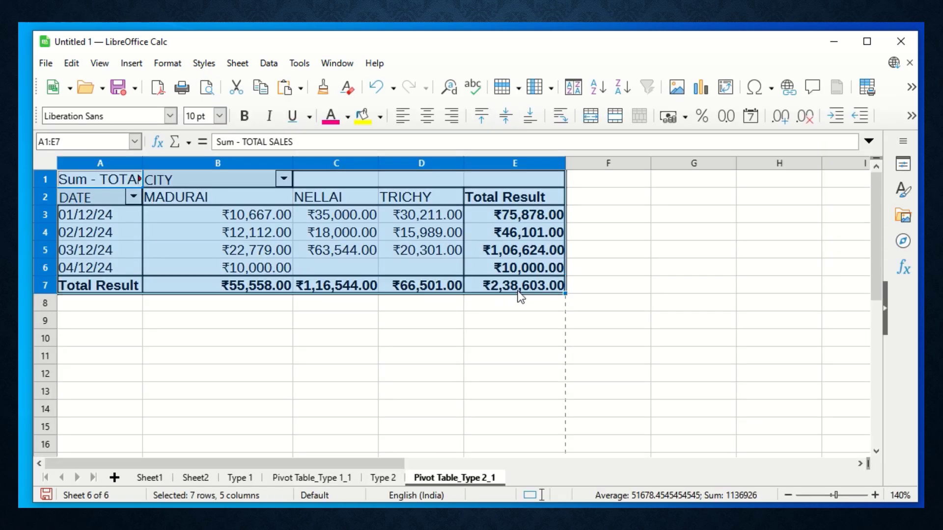
{"action": "right_click", "coordinate": [315, 222]}
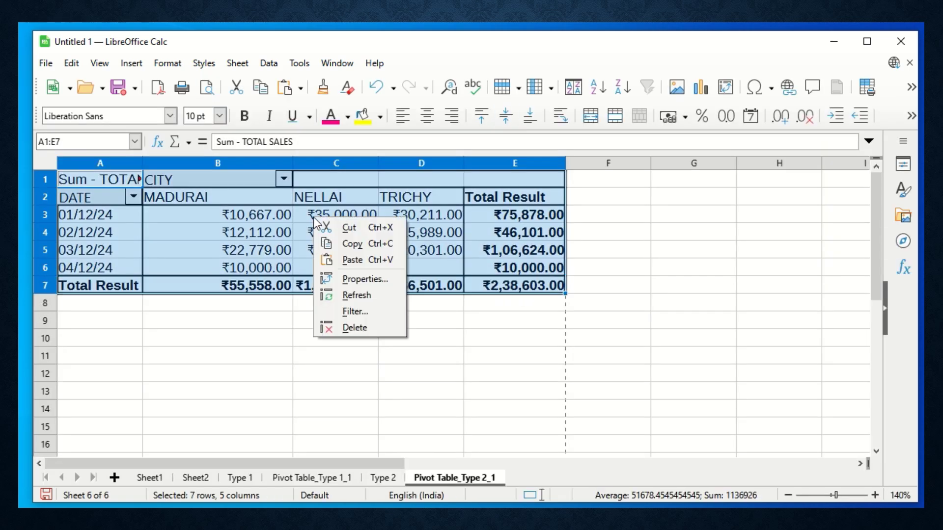
{"action": "left_click", "coordinate": [342, 244]}
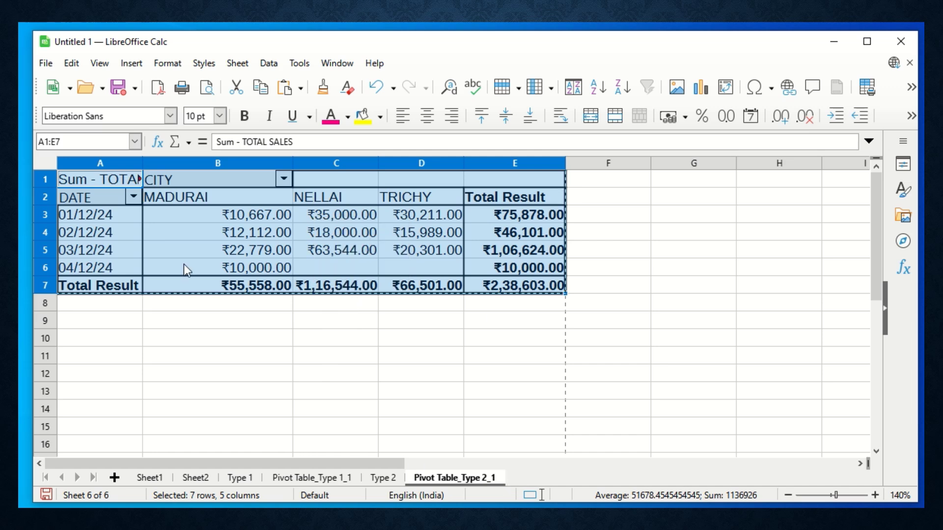
- Insert one new sheet before the Pivot Table_Type 2_1 sheet
{"action": "left_click", "coordinate": [130, 68]}
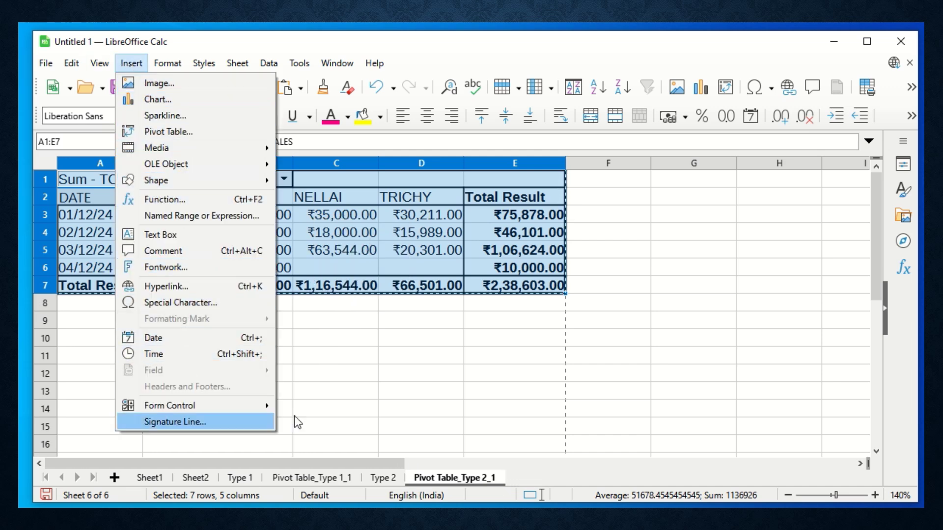
{"action": "left_click", "coordinate": [424, 370]}
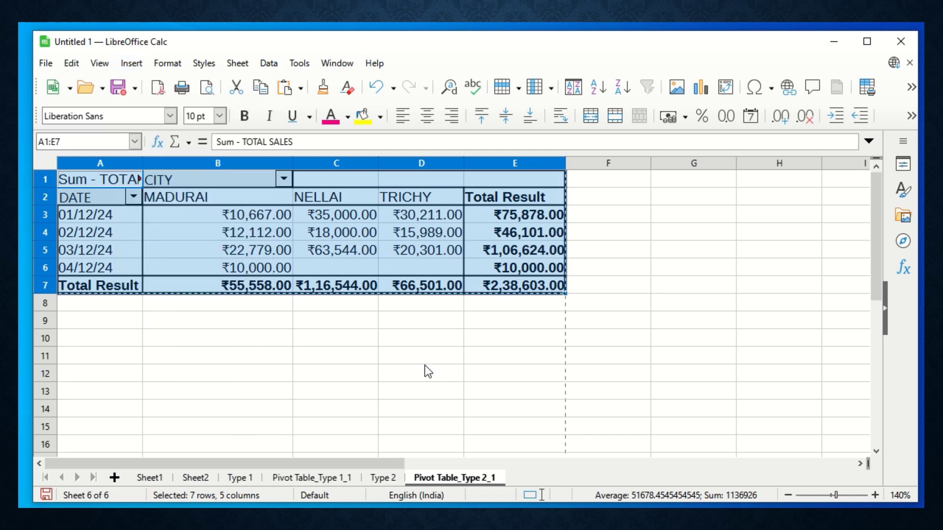
{"action": "right_click", "coordinate": [438, 476]}
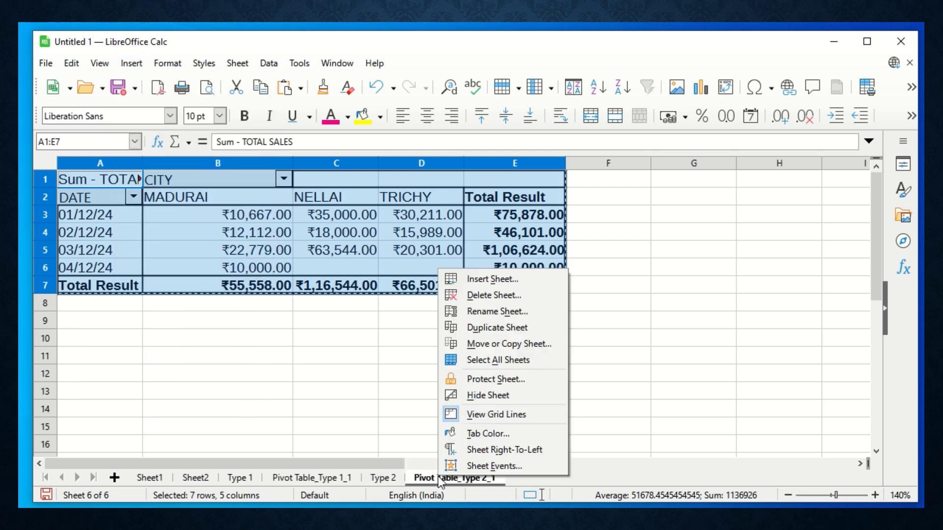
{"action": "left_click", "coordinate": [475, 281]}
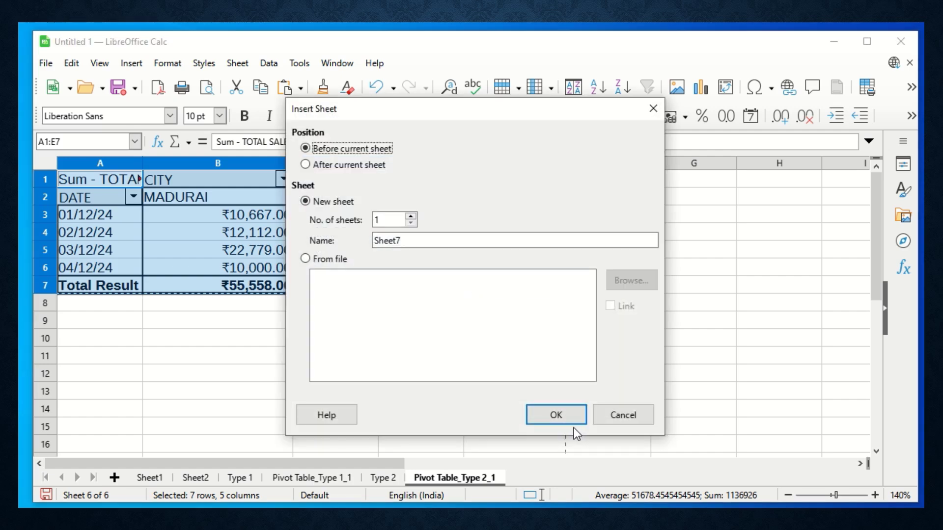
{"action": "left_click", "coordinate": [559, 416]}
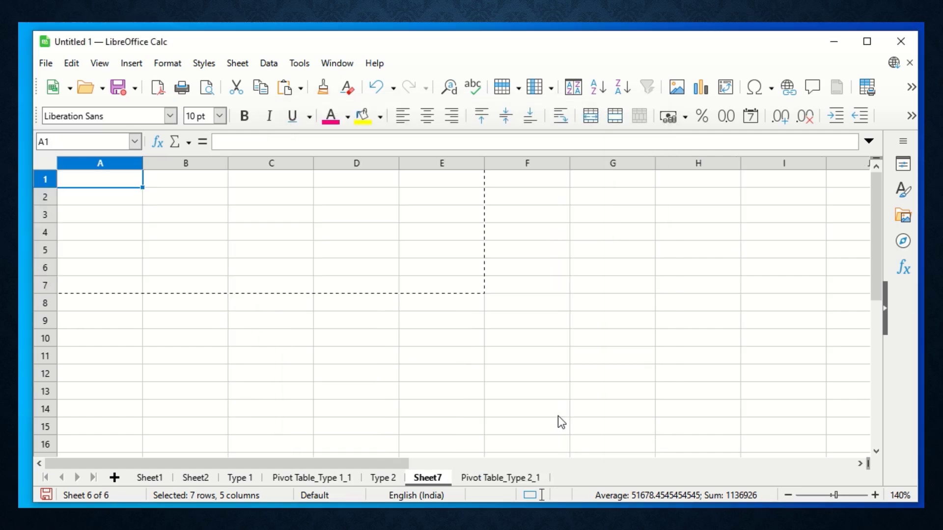
- Paste the copied pivot table as unformatted, tab-separated text at cell A1 of the new sheet
{"action": "right_click", "coordinate": [113, 178]}
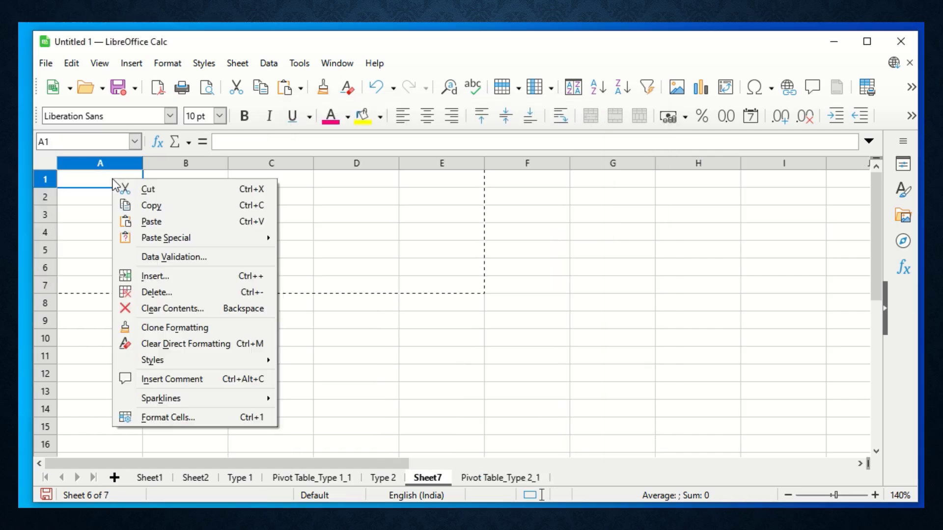
{"action": "mouse_move", "coordinate": [213, 235]}
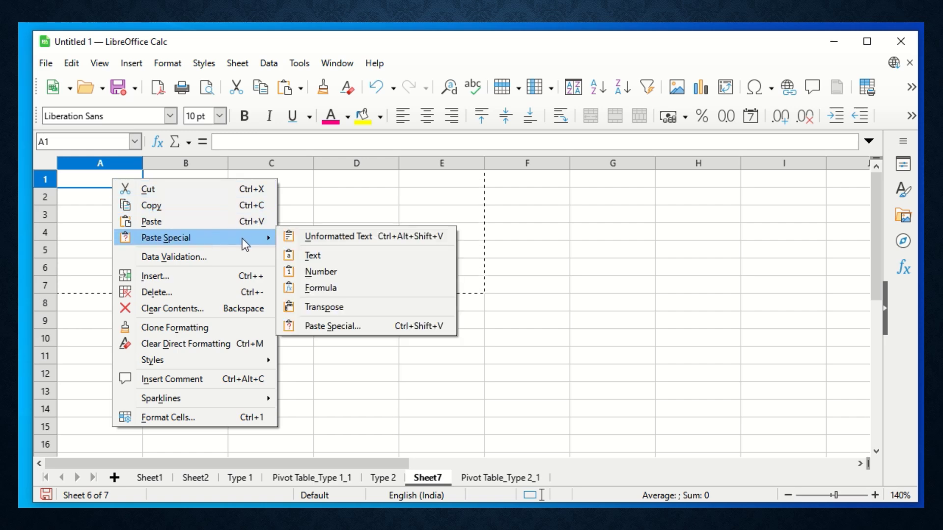
{"action": "left_click", "coordinate": [322, 237]}
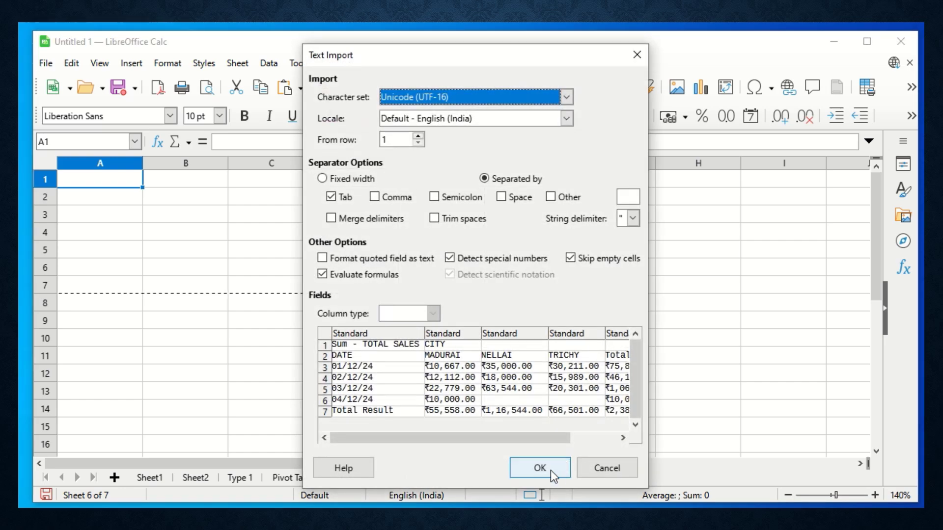
{"action": "left_click", "coordinate": [555, 468]}
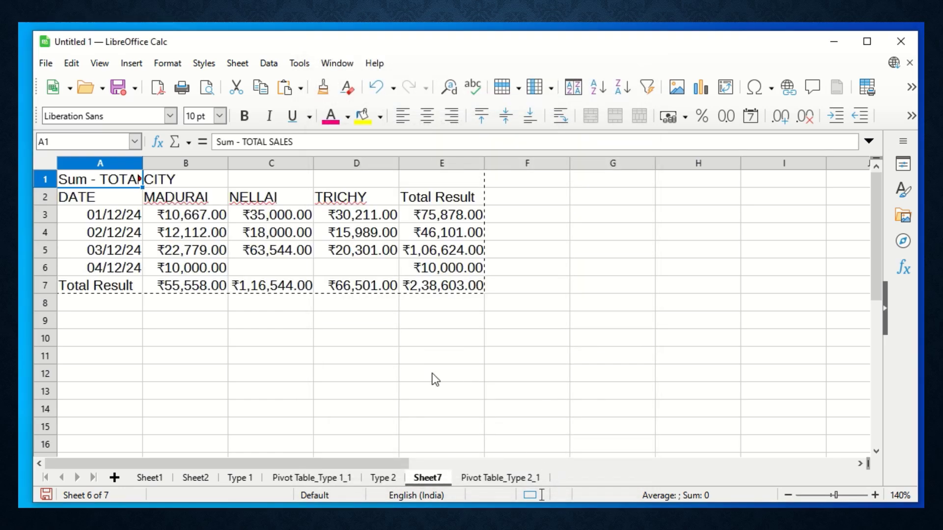
- Check whether the pasted dates, city sales and column totals are plain cell values
{"action": "left_click", "coordinate": [88, 221]}
{"action": "left_click", "coordinate": [162, 216]}
{"action": "key", "text": "Right"}
{"action": "key", "text": "Right"}
{"action": "key", "text": "Right"}
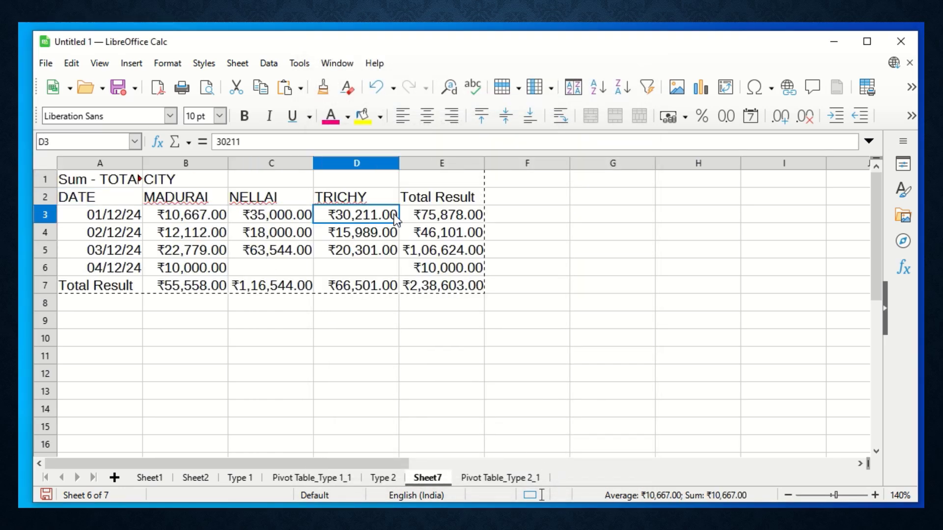
{"action": "key", "text": "ctrl+Down"}
{"action": "left_click", "coordinate": [177, 287]}
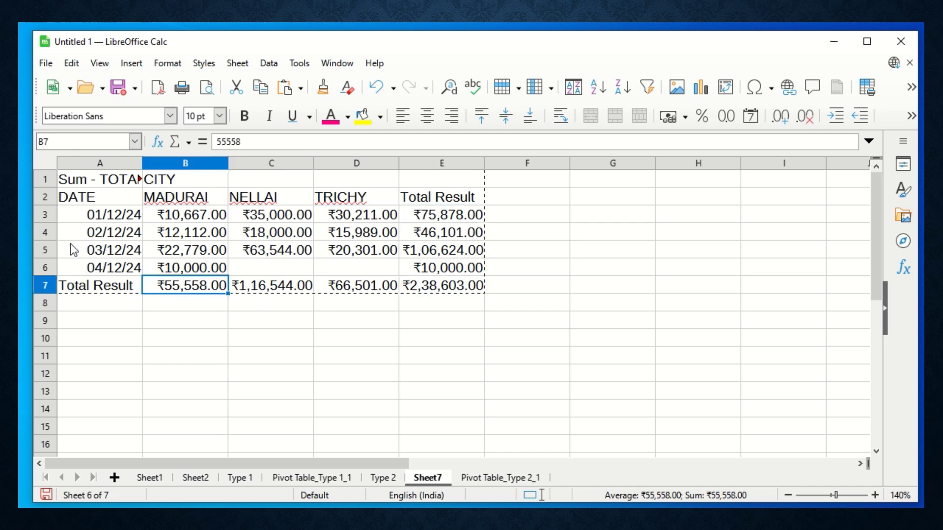
- Apply an outer border with horizontal inner lines to the pasted table in A1:E7
{"action": "left_click_drag", "start_coordinate": [89, 181], "coordinate": [439, 293]}
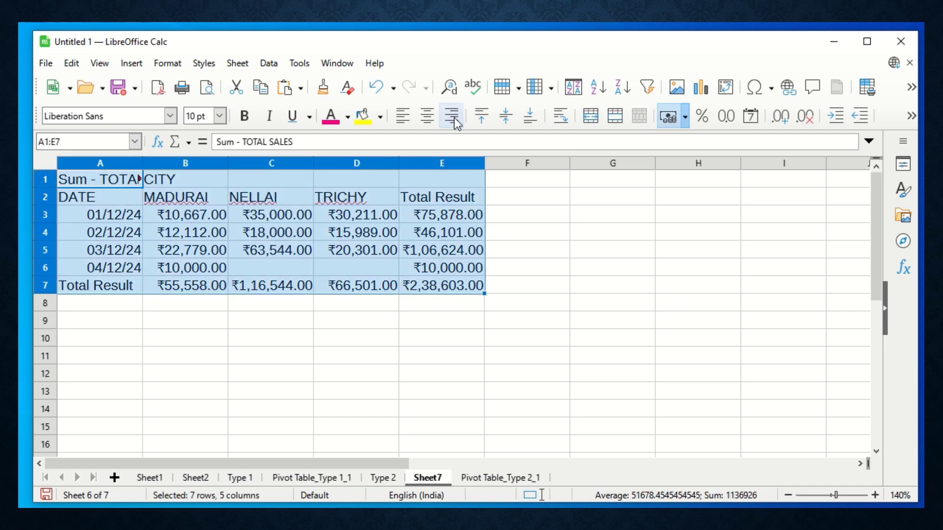
{"action": "left_click", "coordinate": [911, 115]}
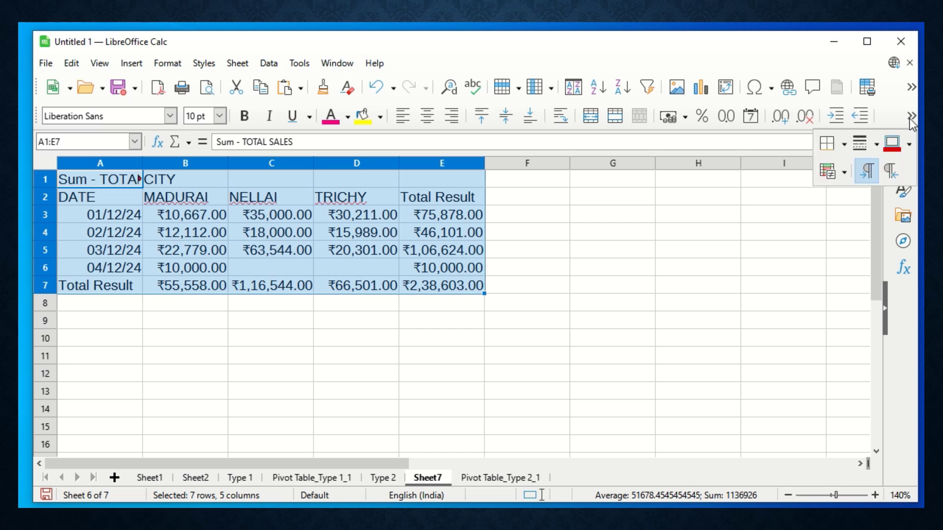
{"action": "left_click", "coordinate": [843, 145]}
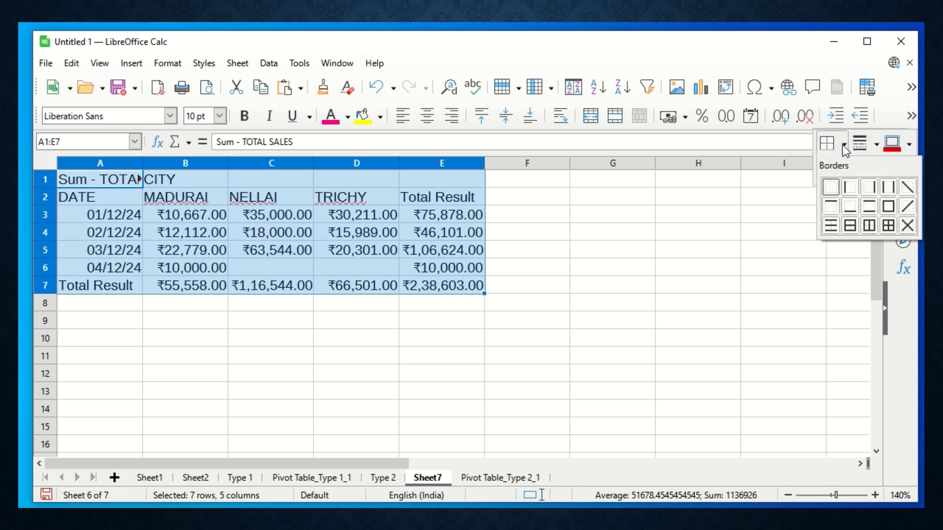
{"action": "left_click", "coordinate": [849, 226]}
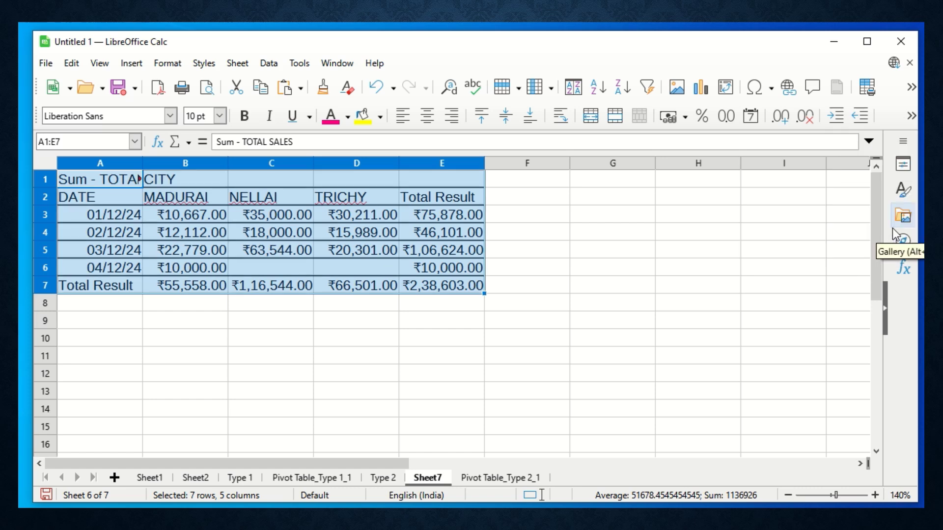
{"action": "key", "text": "ctrl+c"}
{"action": "left_click", "coordinate": [363, 267]}
{"action": "left_click", "coordinate": [331, 351]}
- Review the pivot table on the Pivot Table_Type 2_1 sheet and the source data on the Type 1 sheet
{"action": "left_click", "coordinate": [476, 473]}
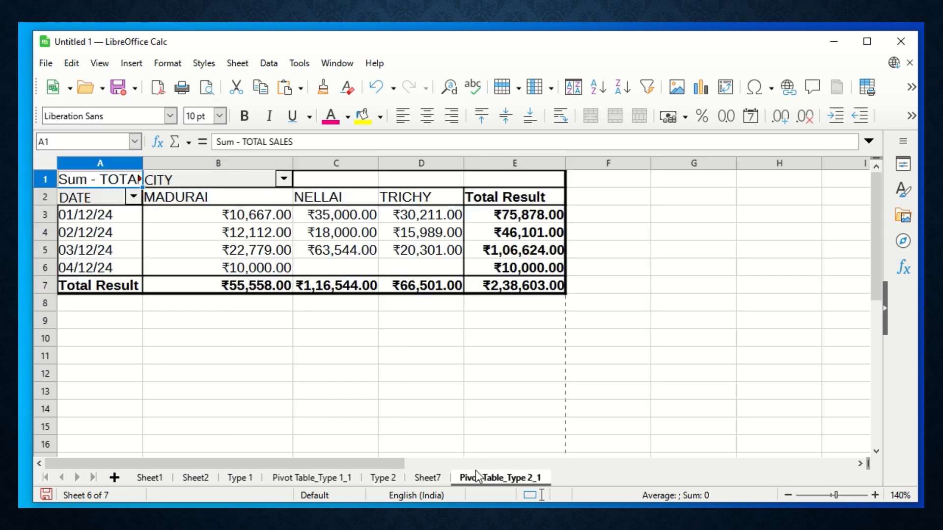
{"action": "left_click", "coordinate": [400, 234]}
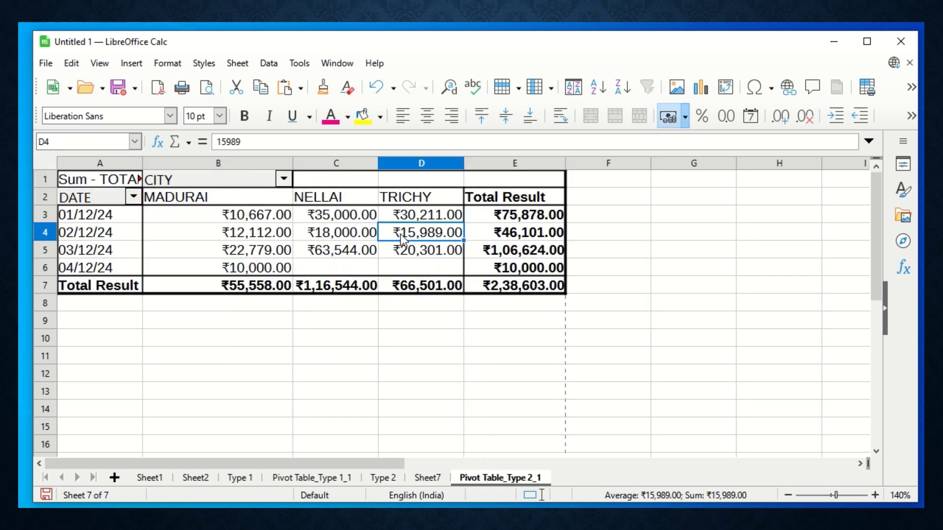
{"action": "left_click", "coordinate": [366, 232]}
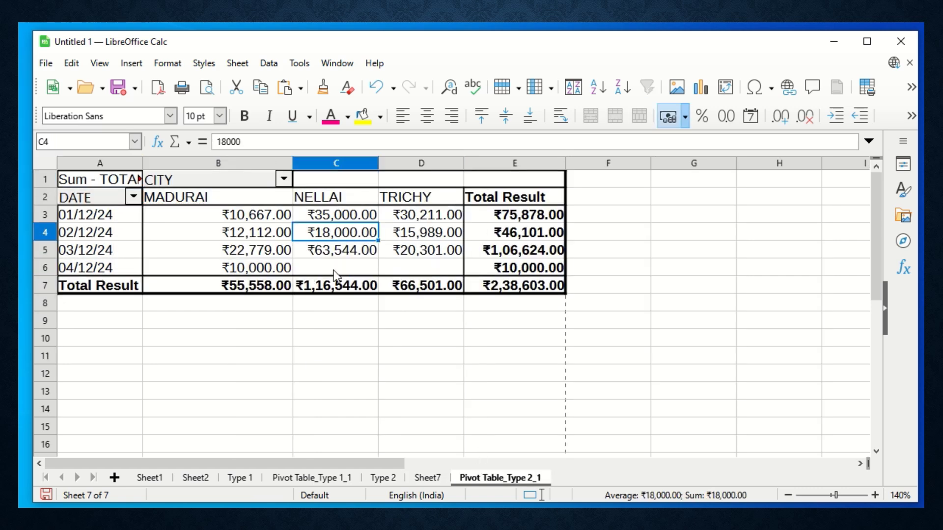
{"action": "left_click", "coordinate": [229, 479]}
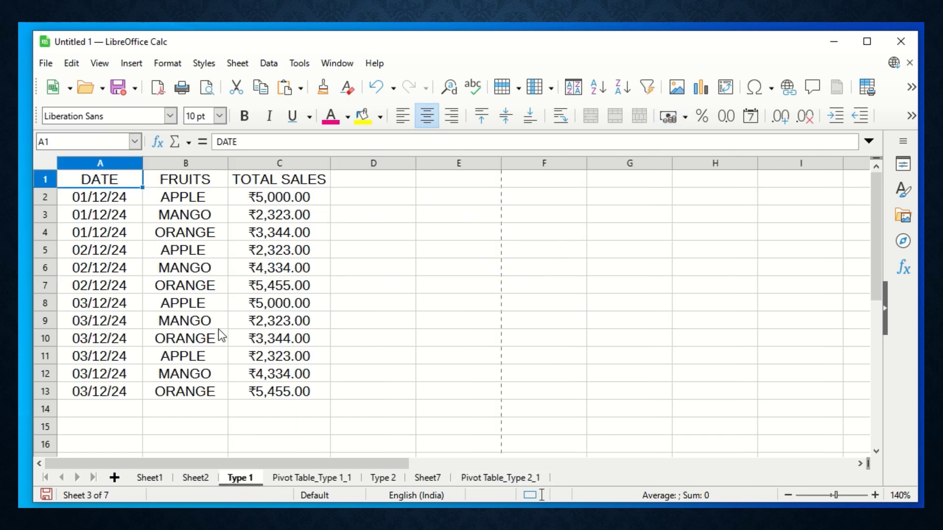
{"action": "left_click", "coordinate": [214, 285]}
{"action": "left_click", "coordinate": [94, 180]}
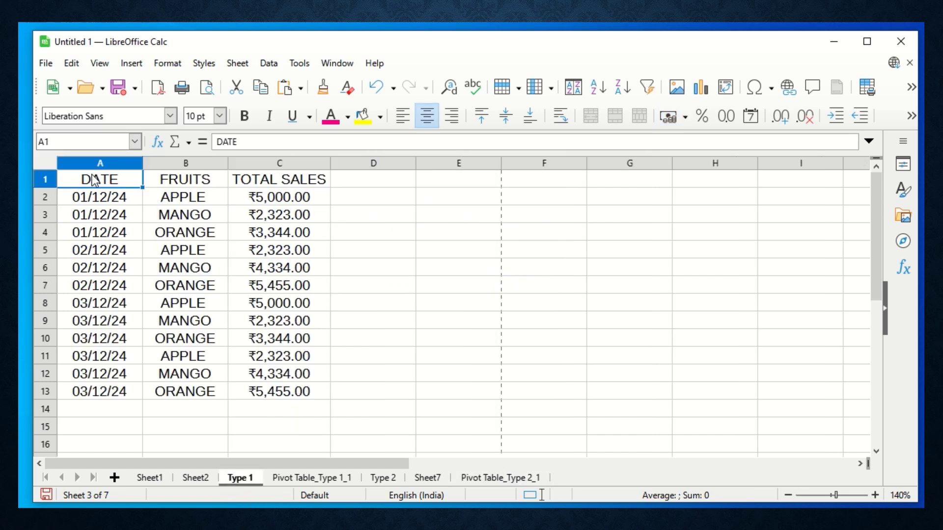